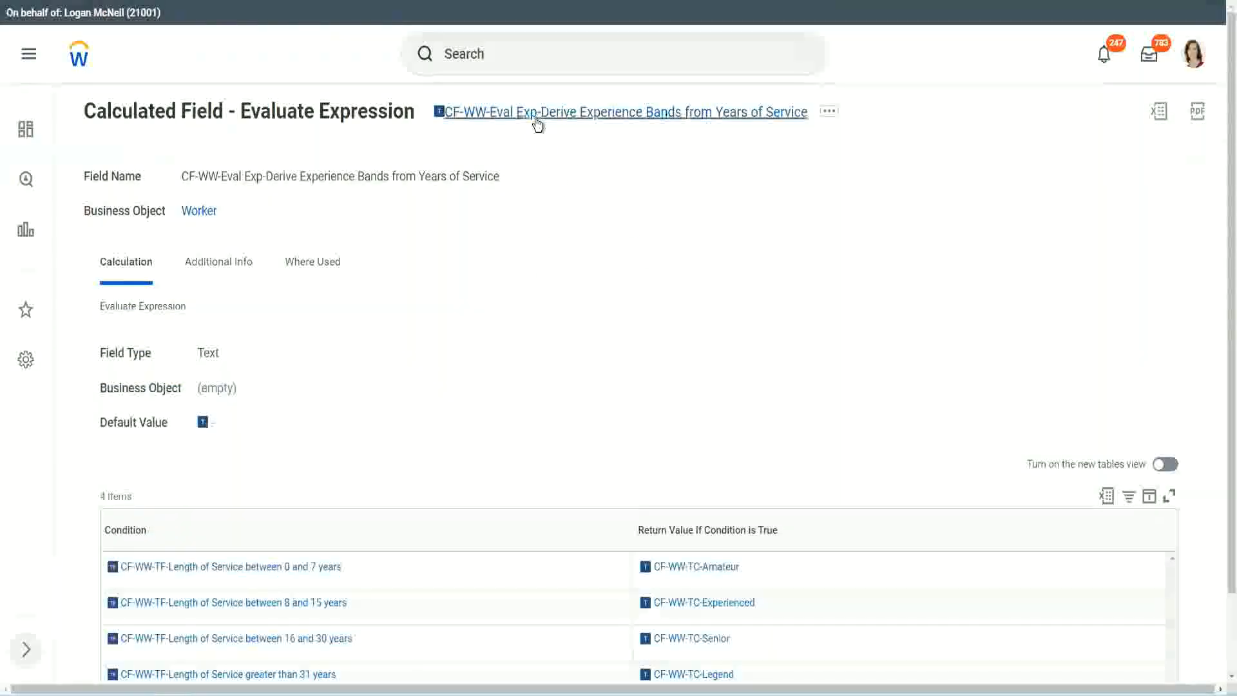
{"action": "right_click", "coordinate": [538, 116]}
{"action": "left_click", "coordinate": [583, 191]}
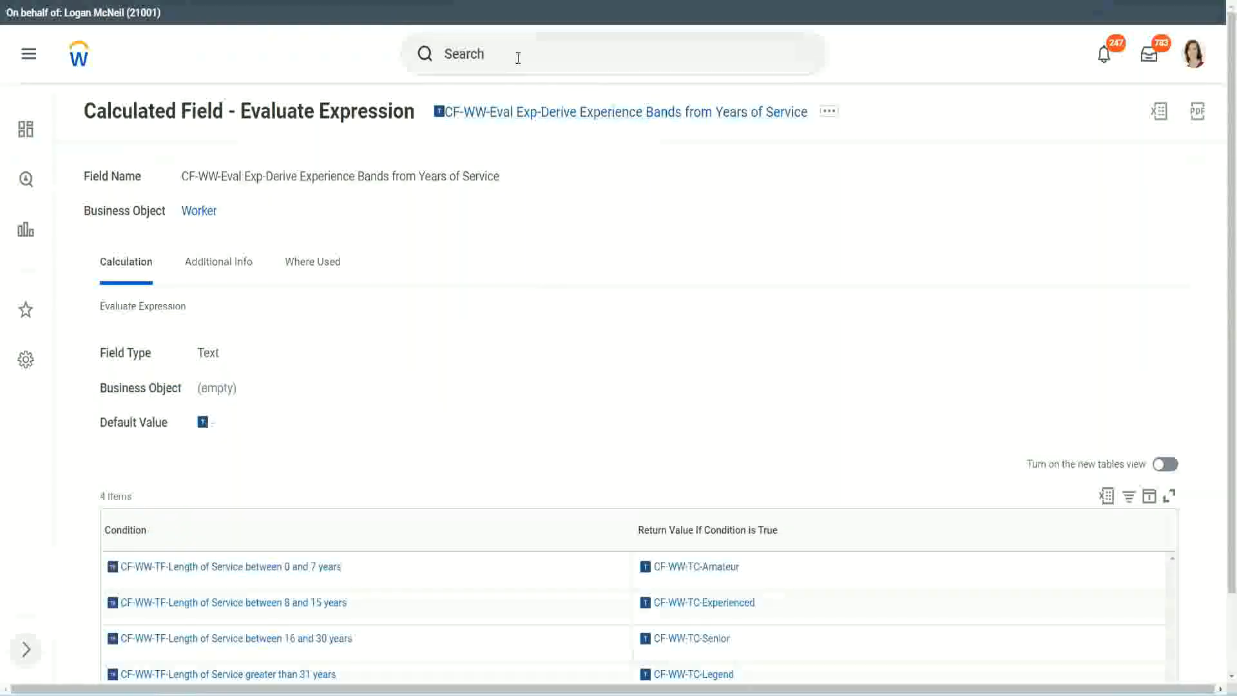
{"action": "left_click", "coordinate": [518, 58]}
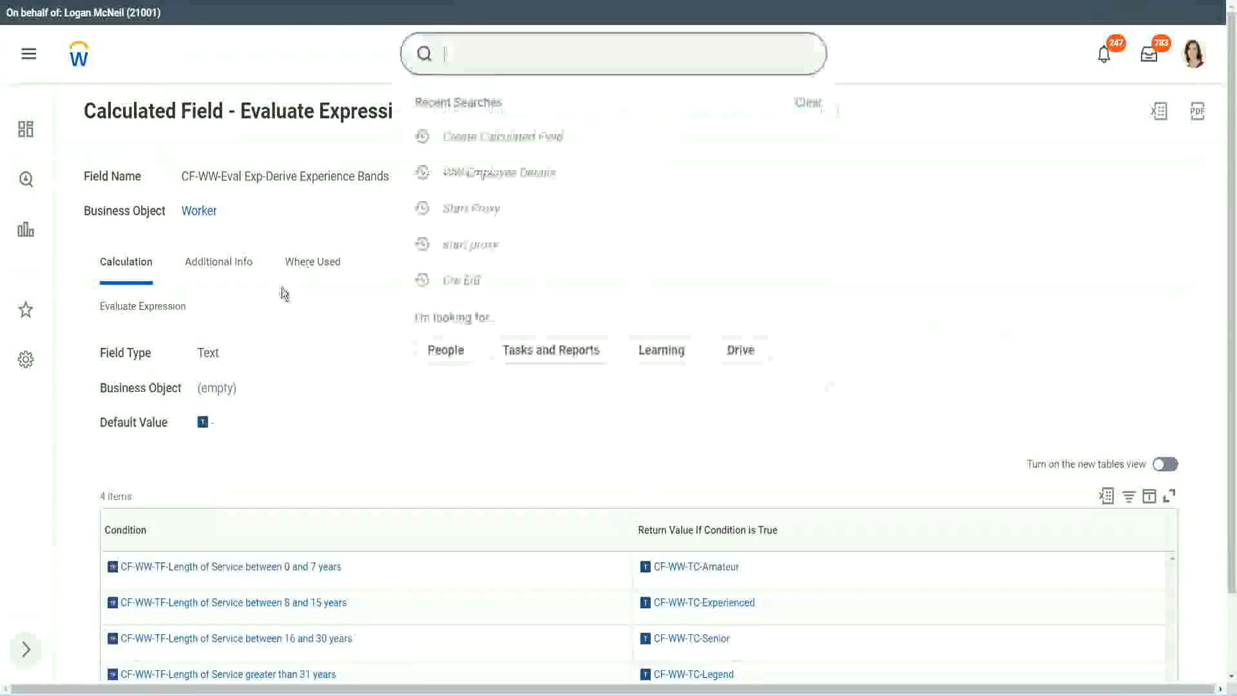
{"action": "left_click", "coordinate": [876, 145]}
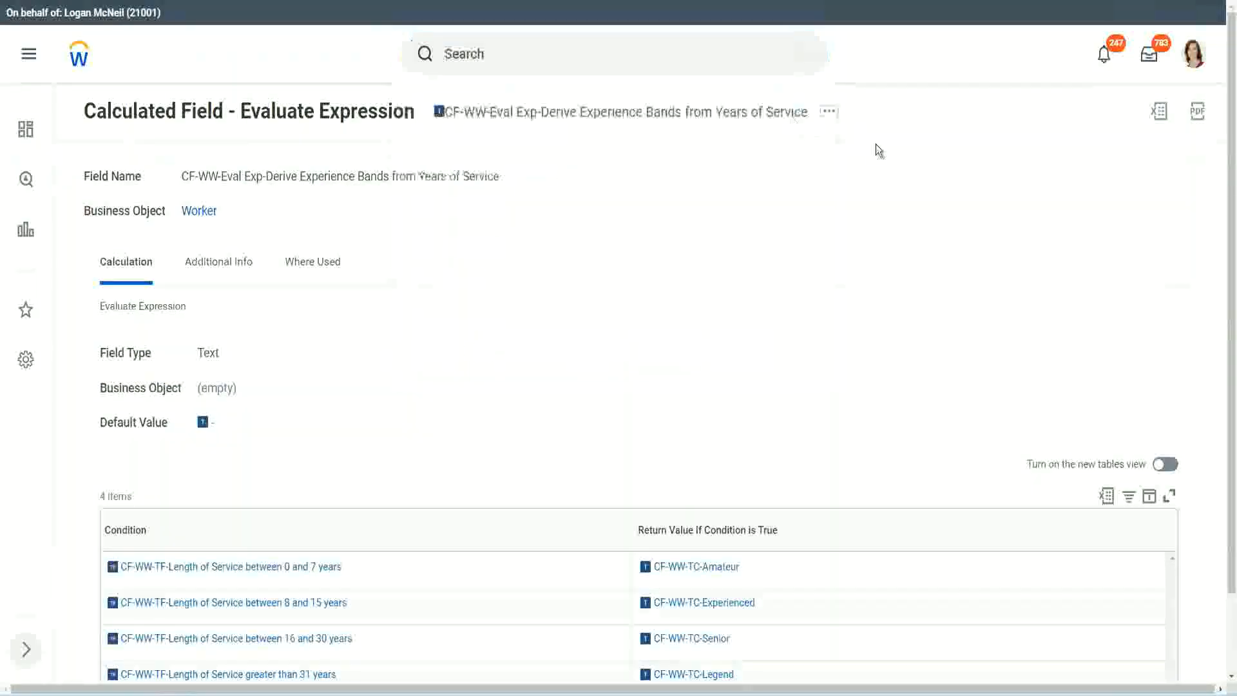
Search for "create calc field" and open the Create Calculated Field task.
{"action": "left_click", "coordinate": [490, 48]}
{"action": "type", "text": "cre"}
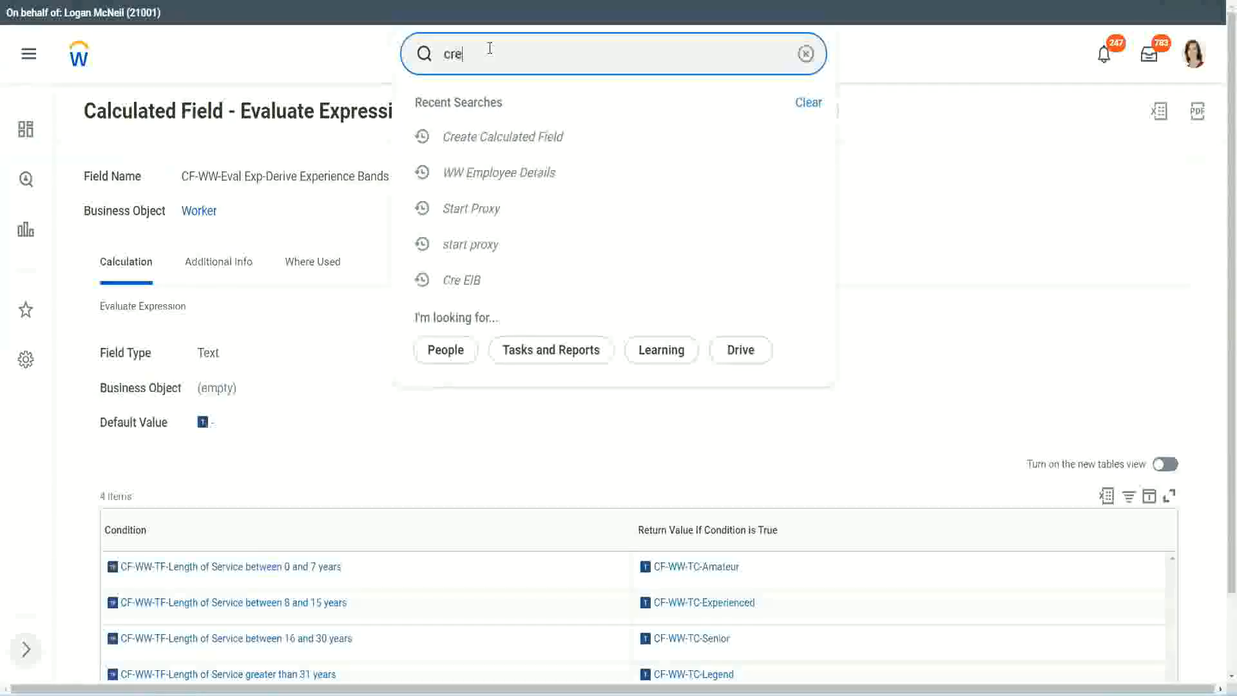
{"action": "type", "text": "ate calc field"}
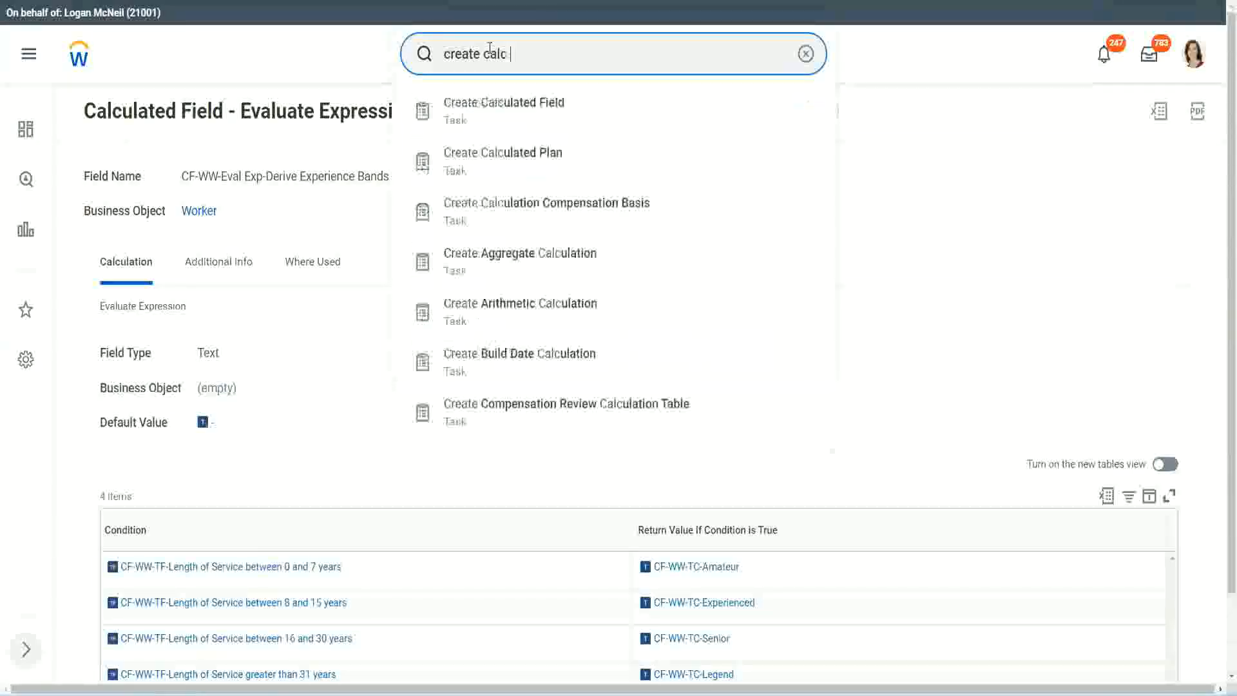
{"action": "left_click", "coordinate": [516, 120]}
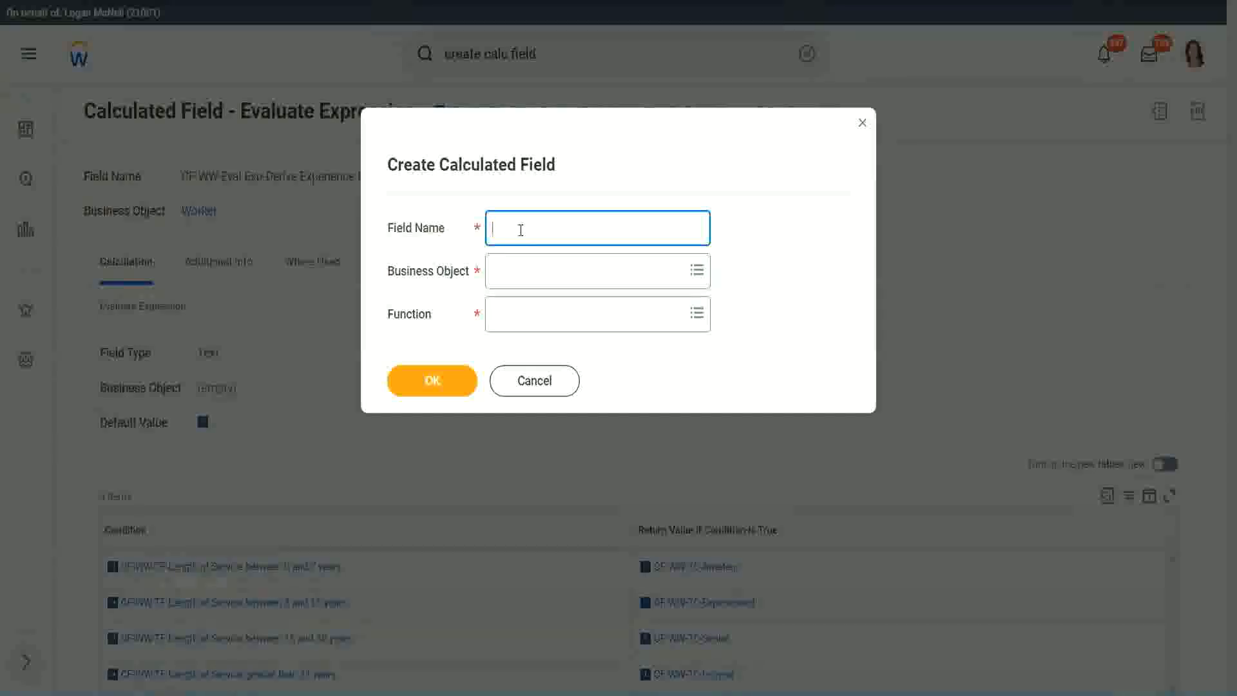
Name the new calculated field "CF-WW-LRB-Identify Experience Bands from years of Service".
{"action": "type", "text": "CF-WW-LRB-Identi"}
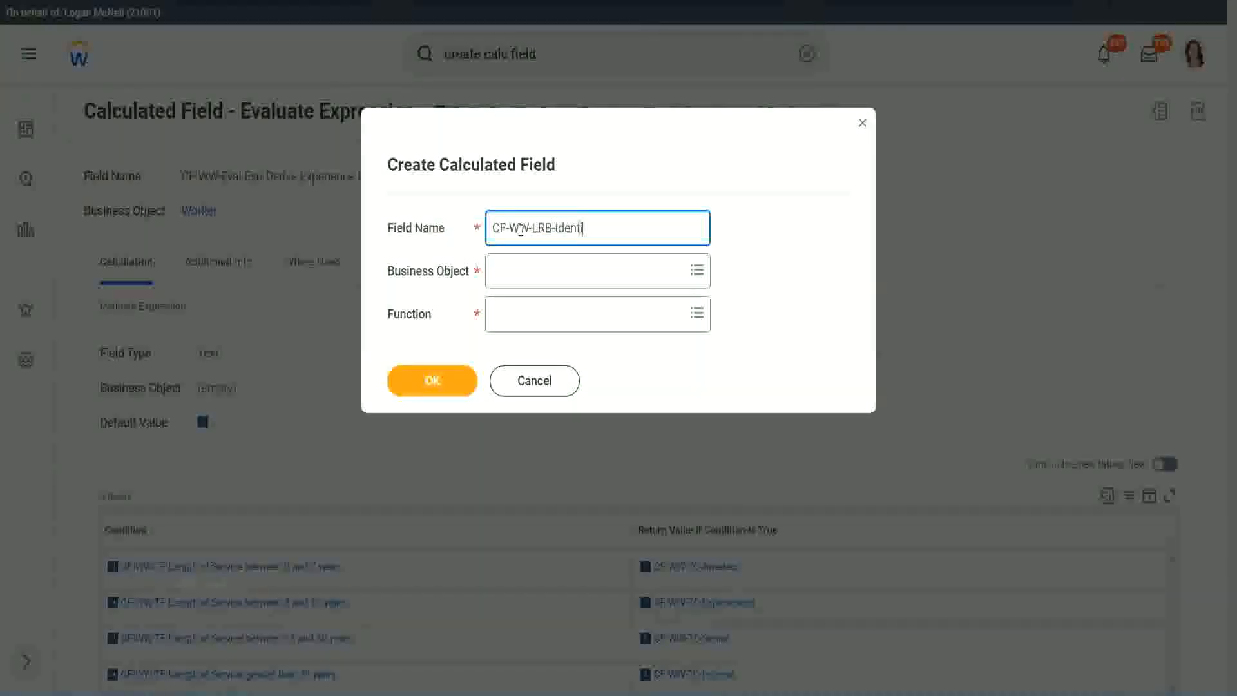
{"action": "type", "text": "fy Exe"}
{"action": "key", "text": "BackSpace"}
{"action": "type", "text": "periende"}
{"action": "key", "text": "BackSpace"}
{"action": "type", "text": "e Bands from"}
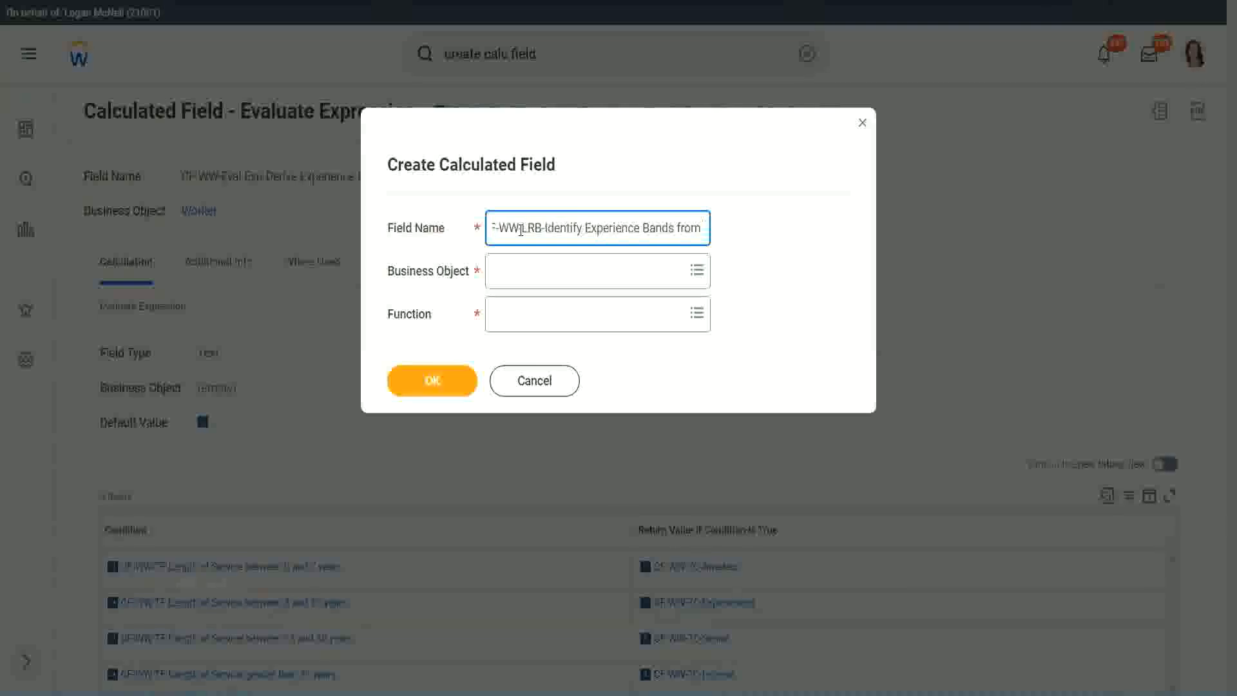
{"action": "type", "text": " years of Service"}
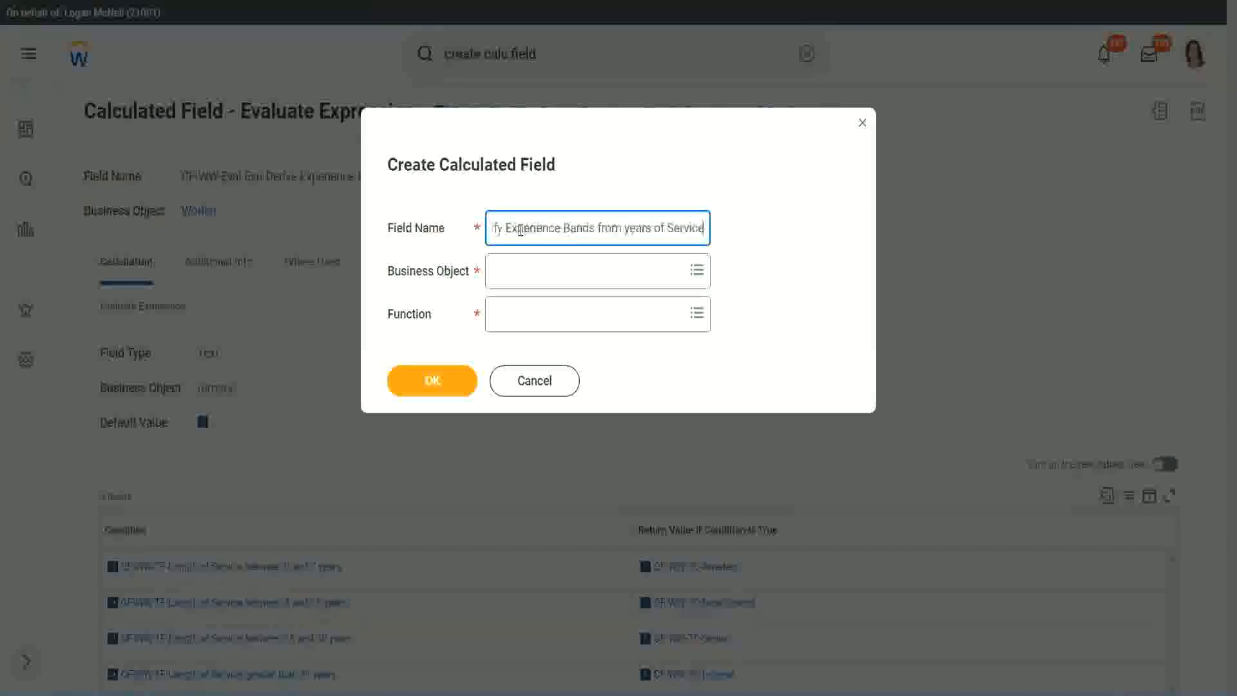
Set the business object to Worker and the function to Lookup Range Band, and confirm the new field's basic settings.
{"action": "key", "text": "Tab"}
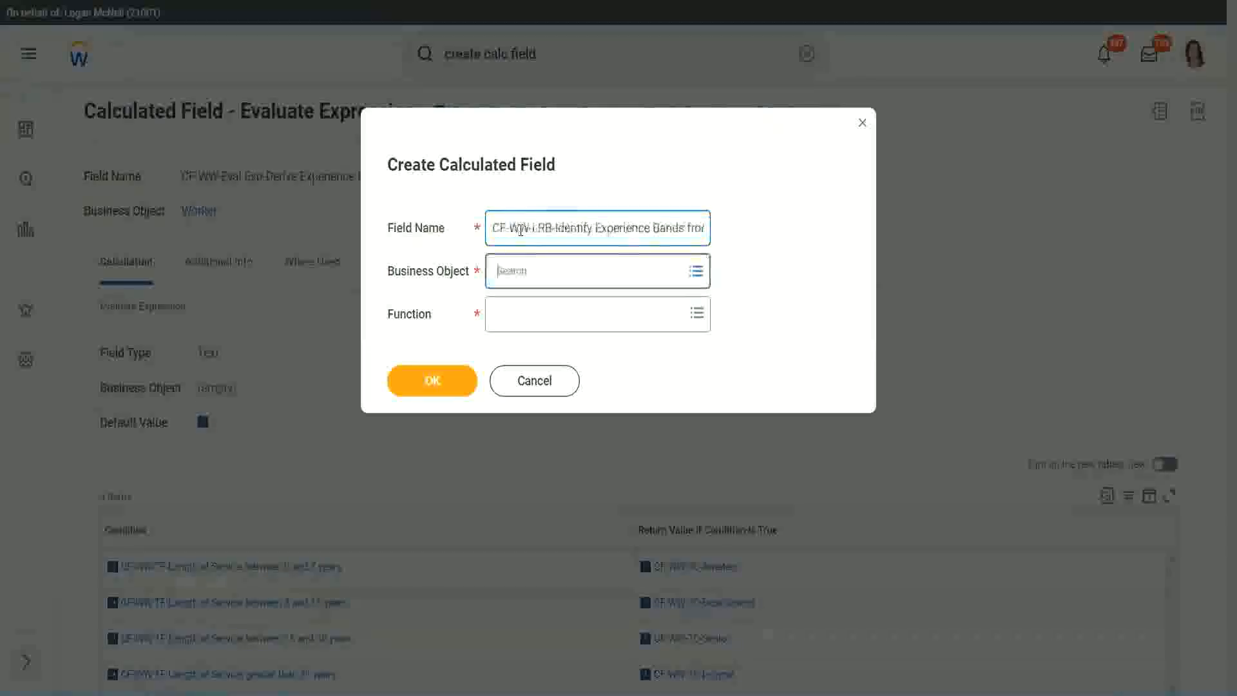
{"action": "type", "text": "wor"}
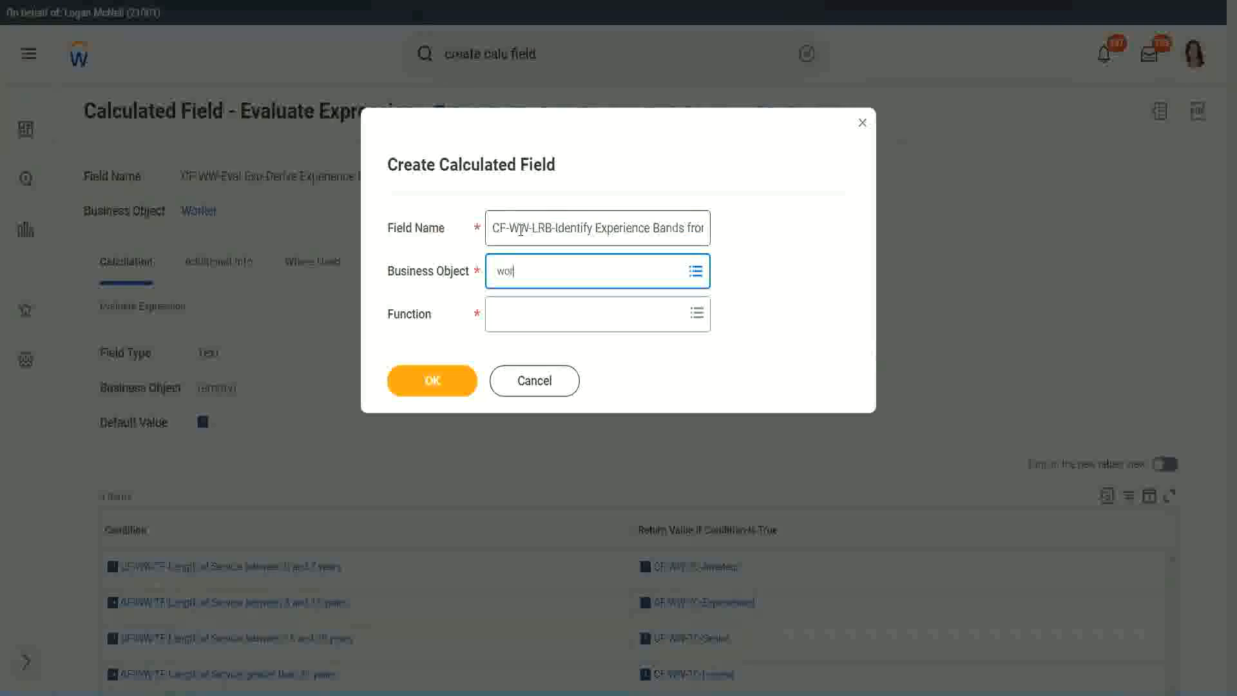
{"action": "type", "text": "ker"}
{"action": "key", "text": "Return"}
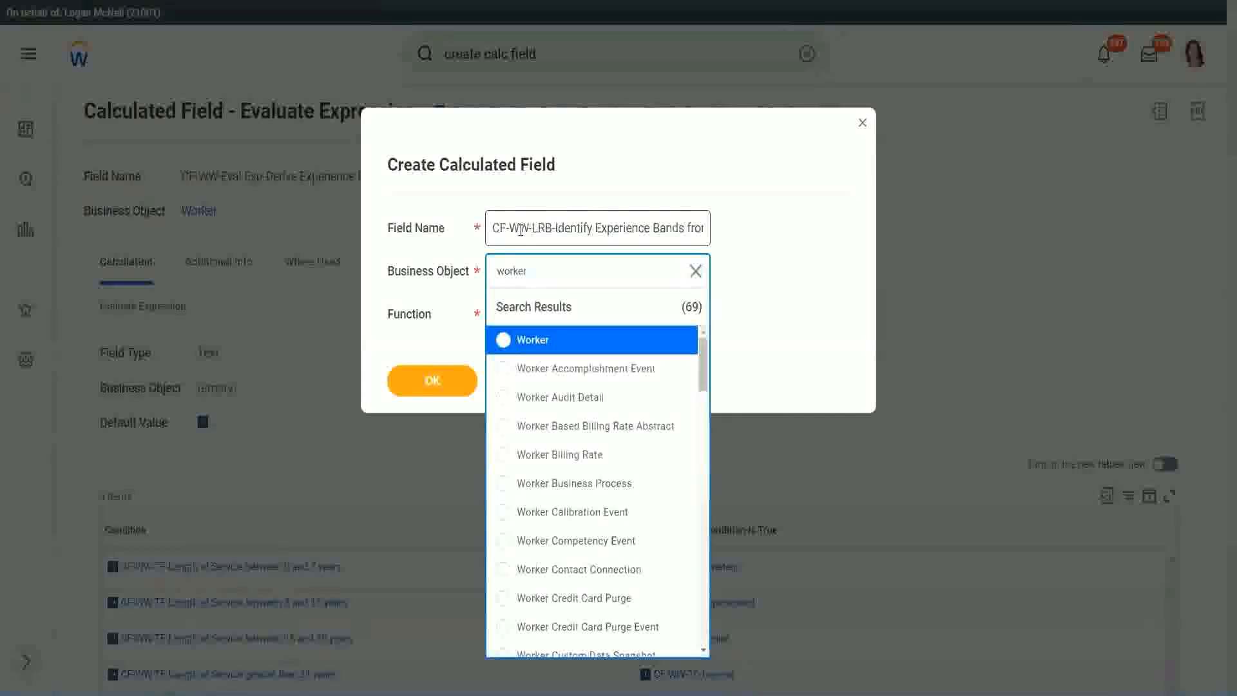
{"action": "key", "text": "Return"}
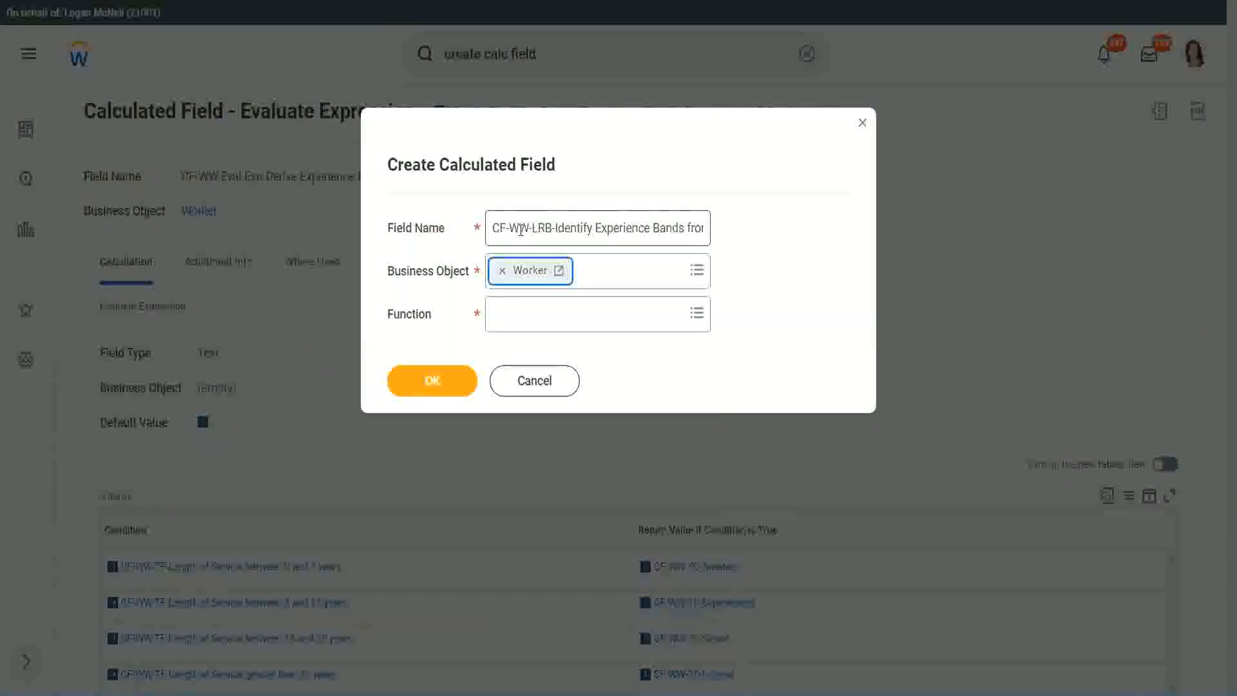
{"action": "key", "text": "Tab"}
{"action": "type", "text": "lrb"}
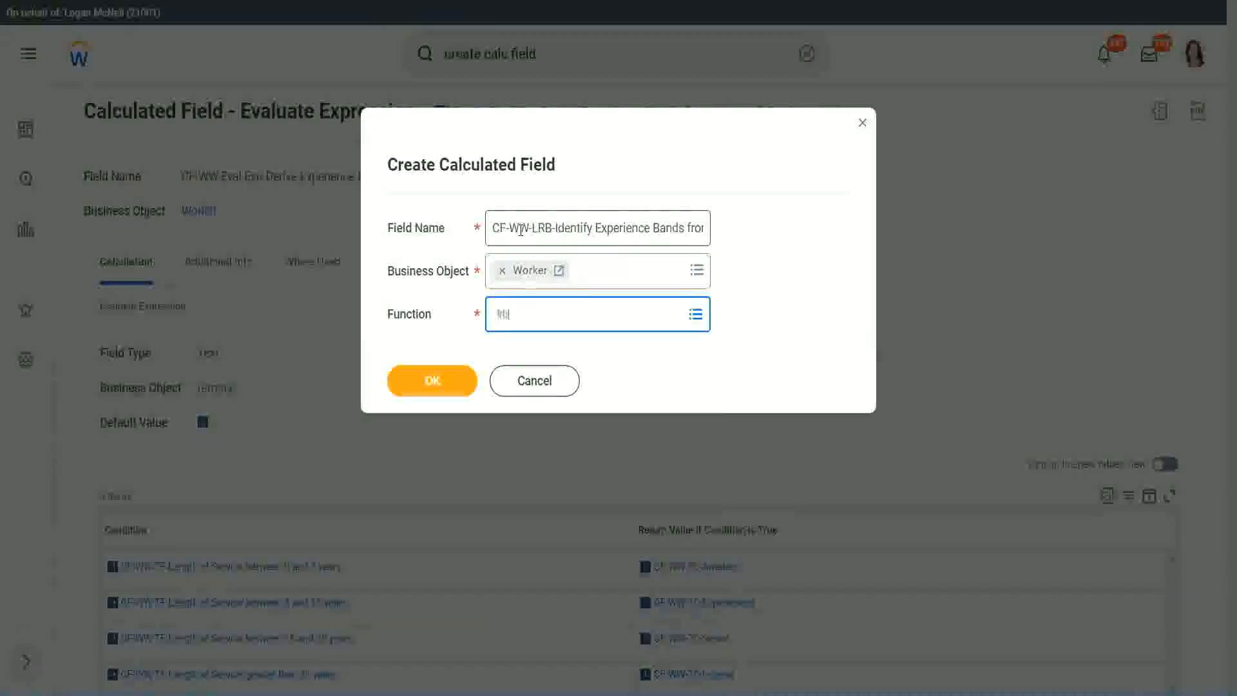
{"action": "key", "text": "Return"}
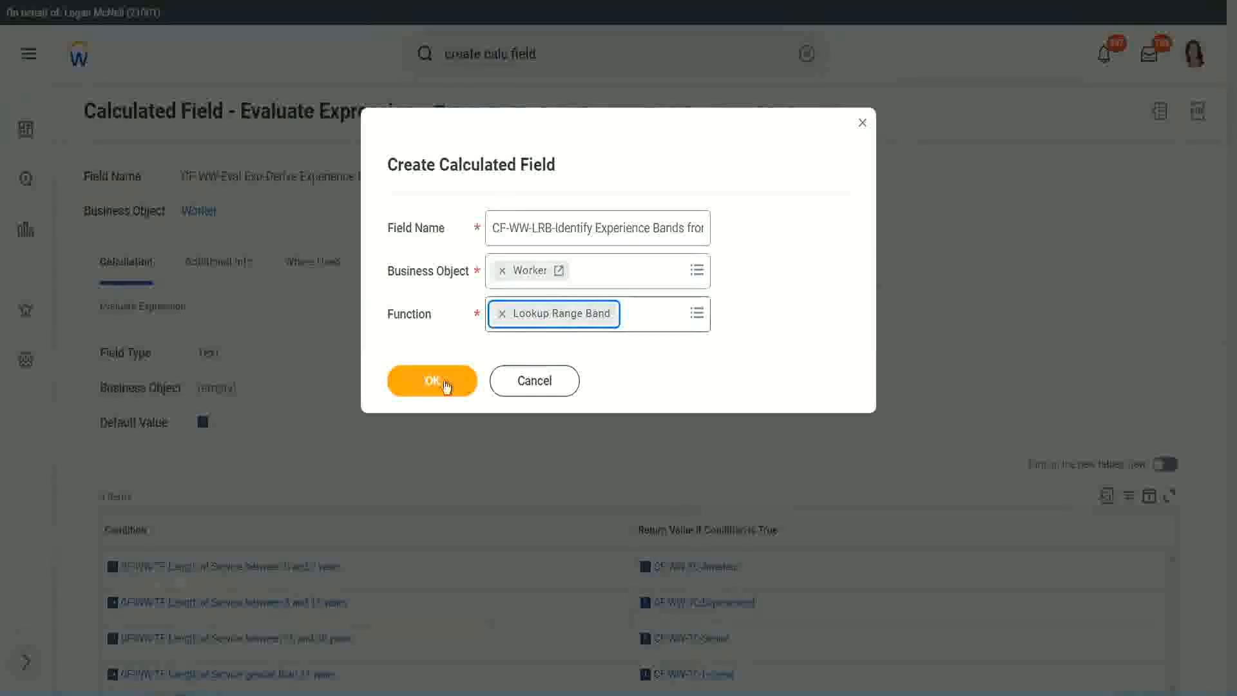
{"action": "left_click", "coordinate": [442, 383]}
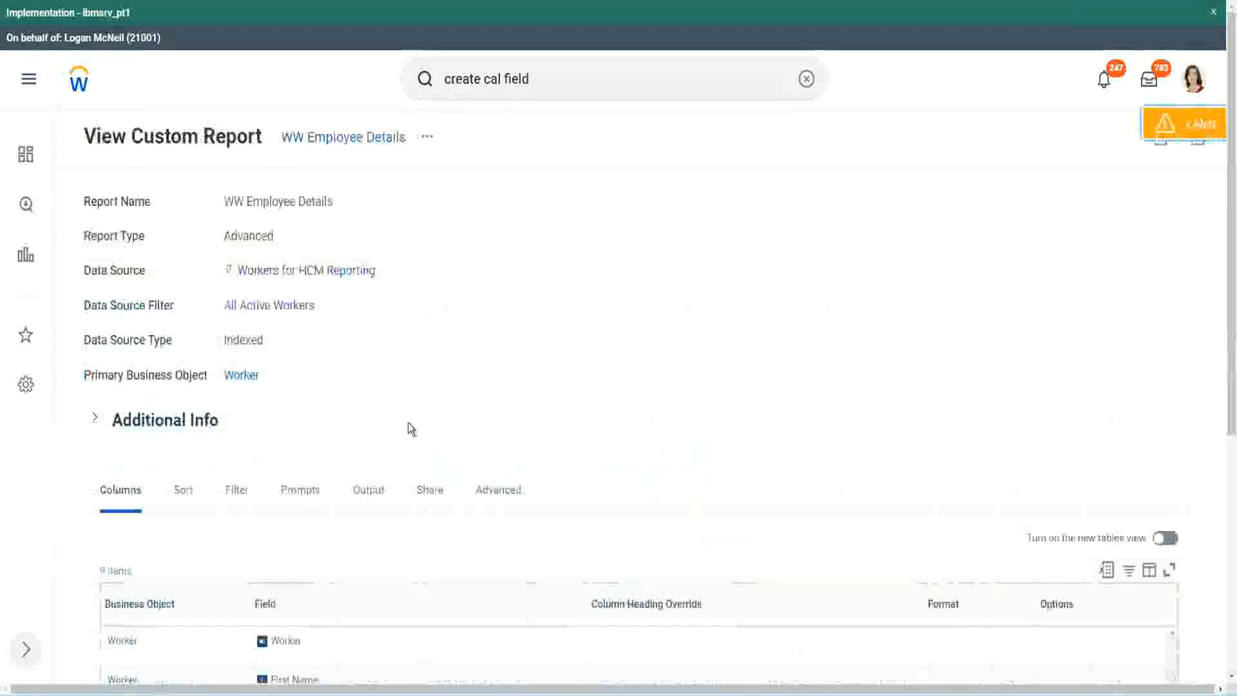
Copy the name CF-WW-Convert Text To Number-Number of Years from Length of Service from the WW Employee Details report and set it as the source field.
{"action": "scroll", "coordinate": [409, 427], "scroll_direction": "down", "scroll_amount": 5}
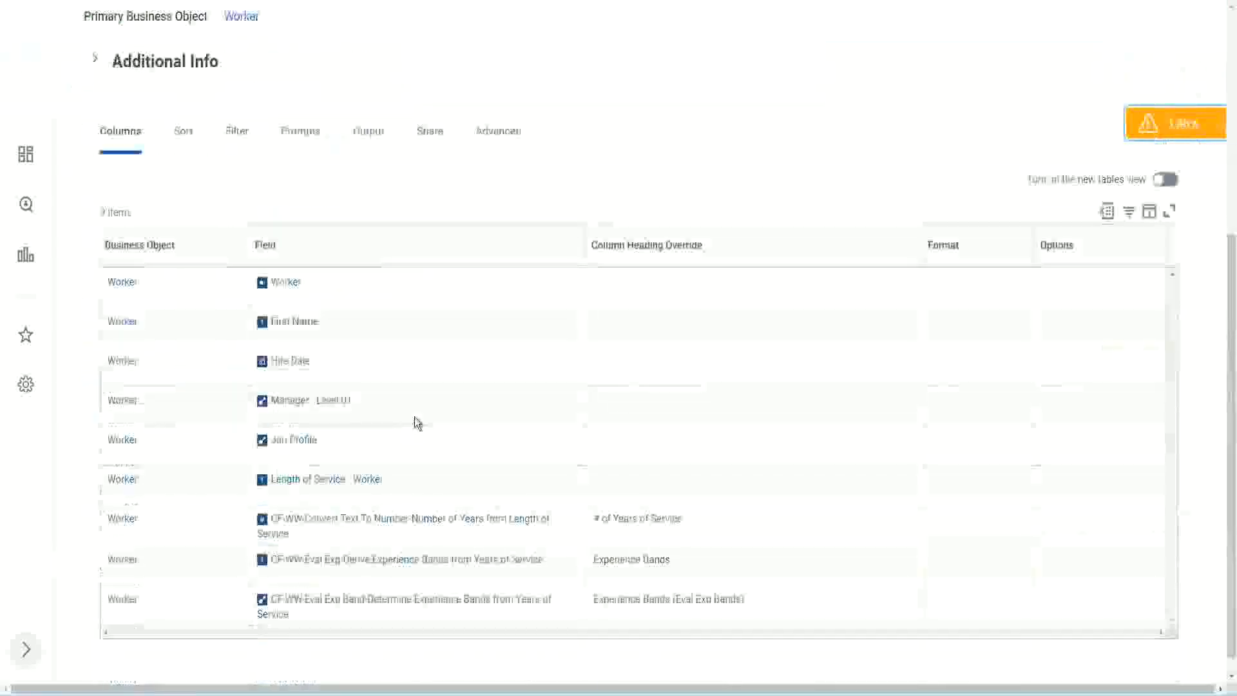
{"action": "right_click", "coordinate": [392, 505]}
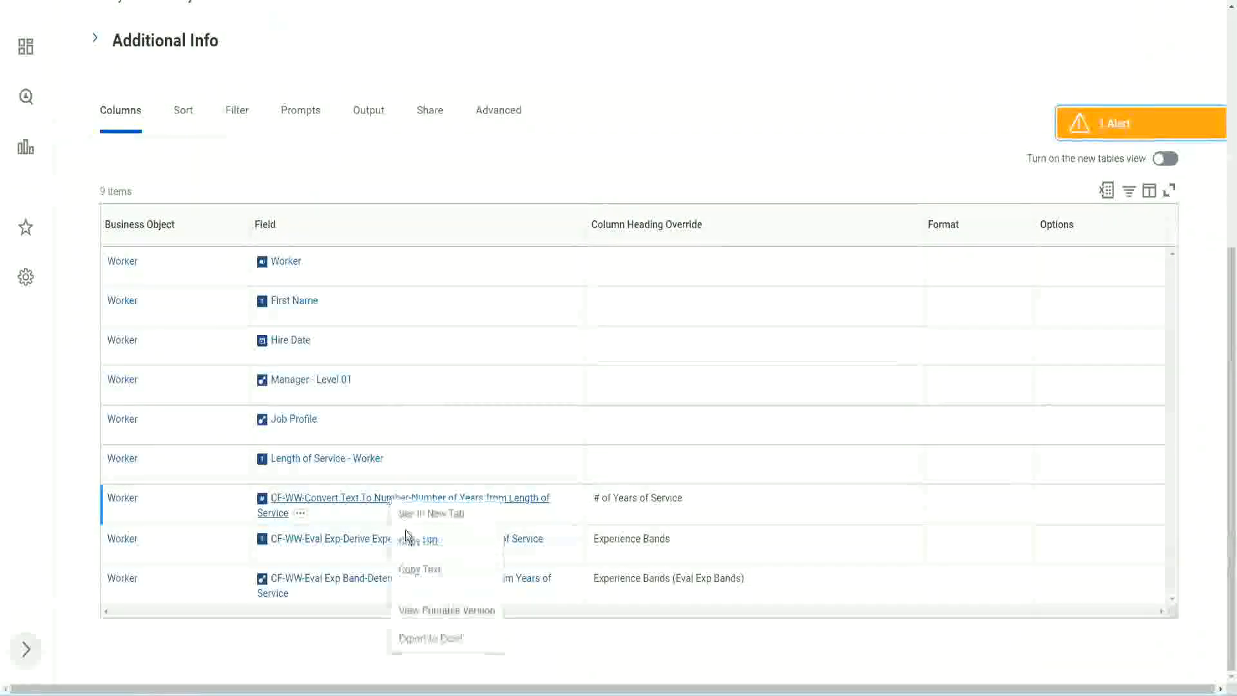
{"action": "left_click", "coordinate": [427, 572]}
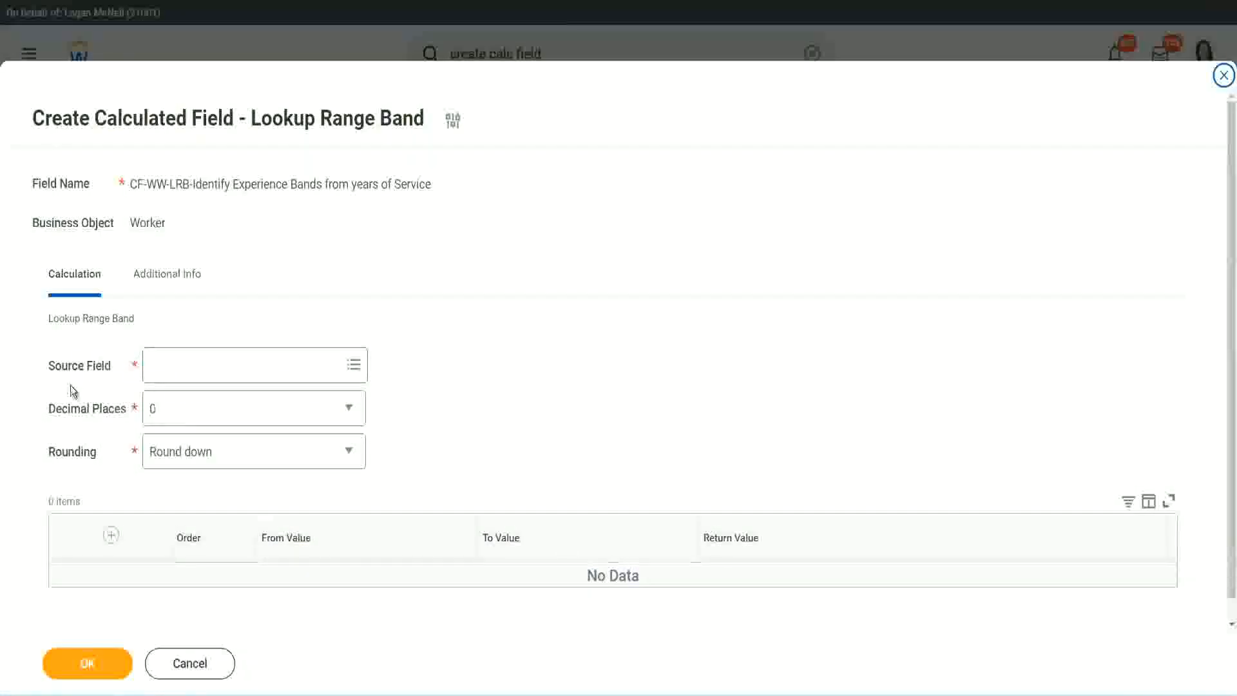
{"action": "left_click", "coordinate": [193, 366]}
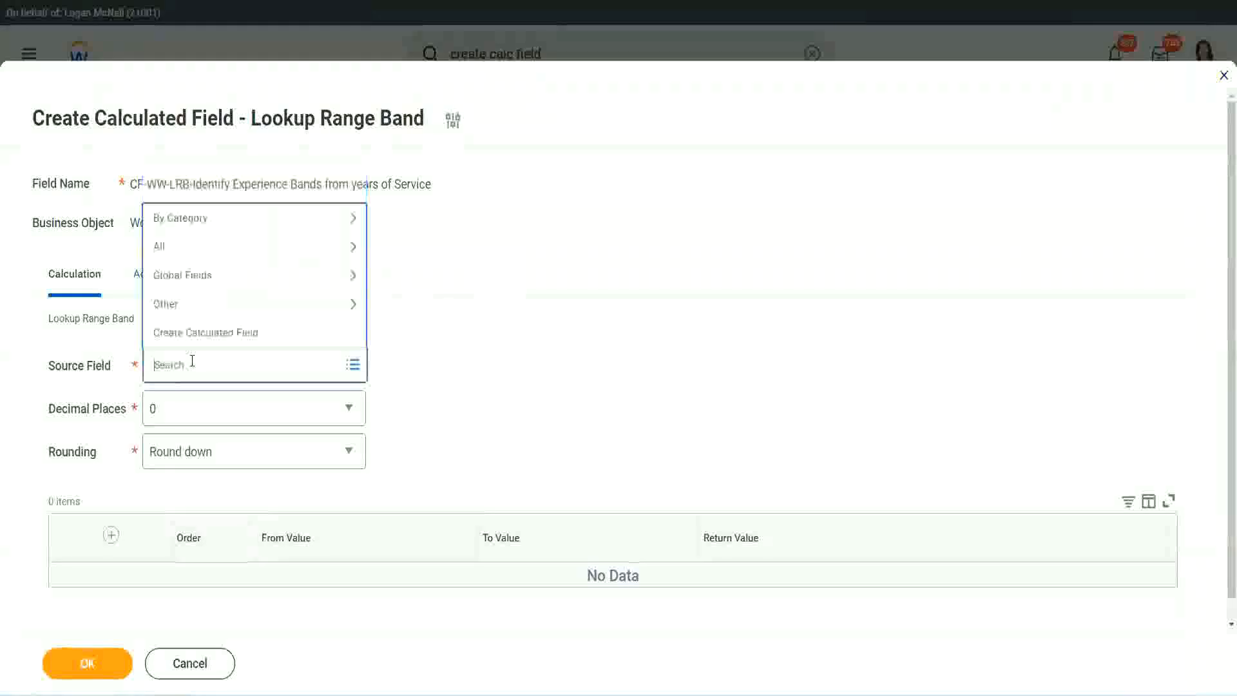
{"action": "key", "text": "ctrl+v"}
{"action": "key", "text": "Return"}
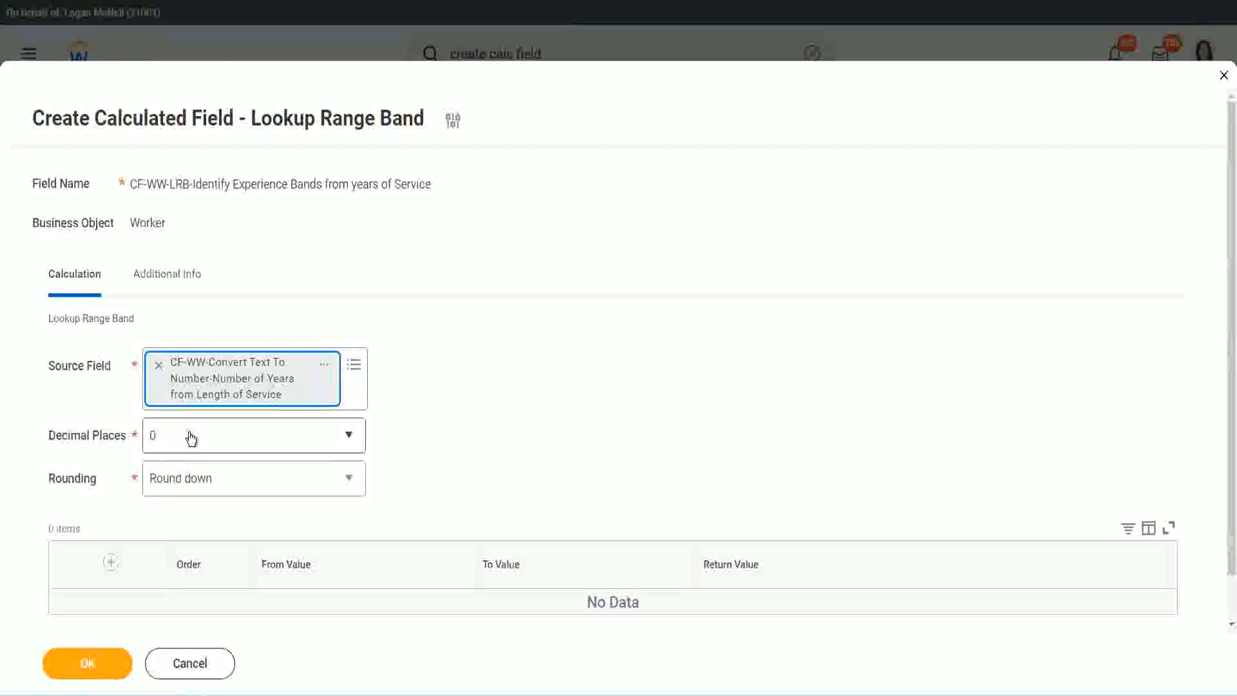
Review the decimal places options, keeping 0, and set the rounding to Round.
{"action": "left_click", "coordinate": [241, 443]}
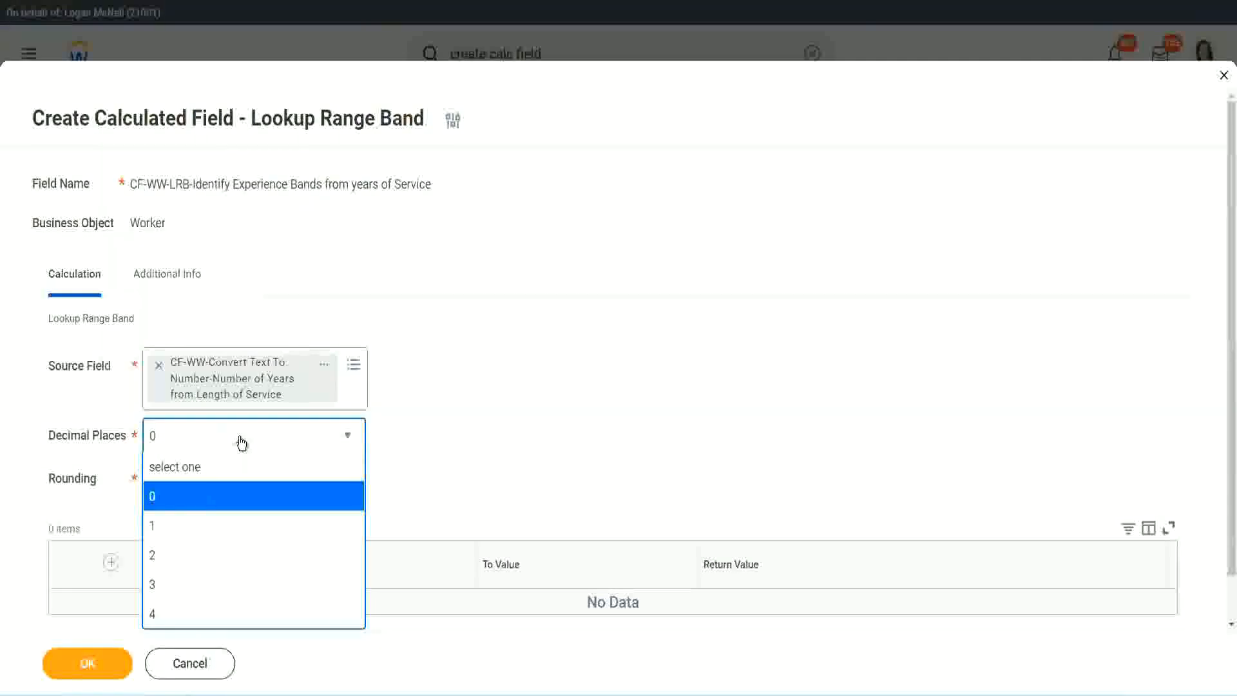
{"action": "left_click", "coordinate": [481, 425]}
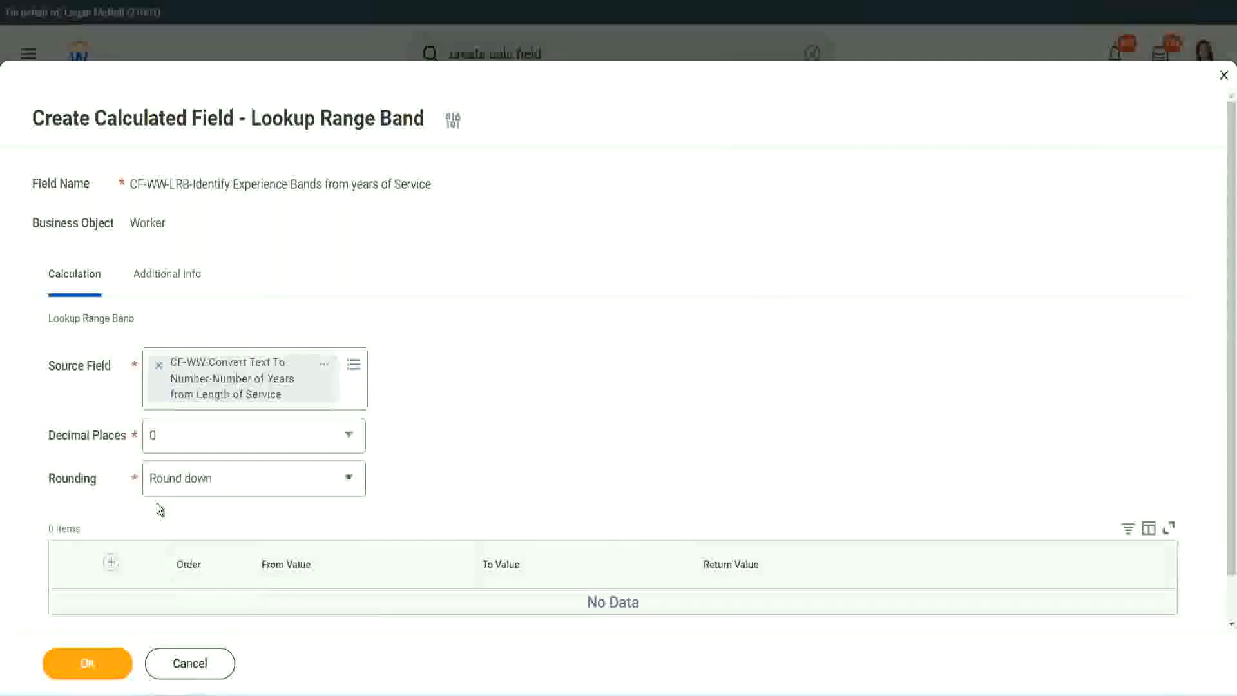
{"action": "left_click", "coordinate": [199, 483]}
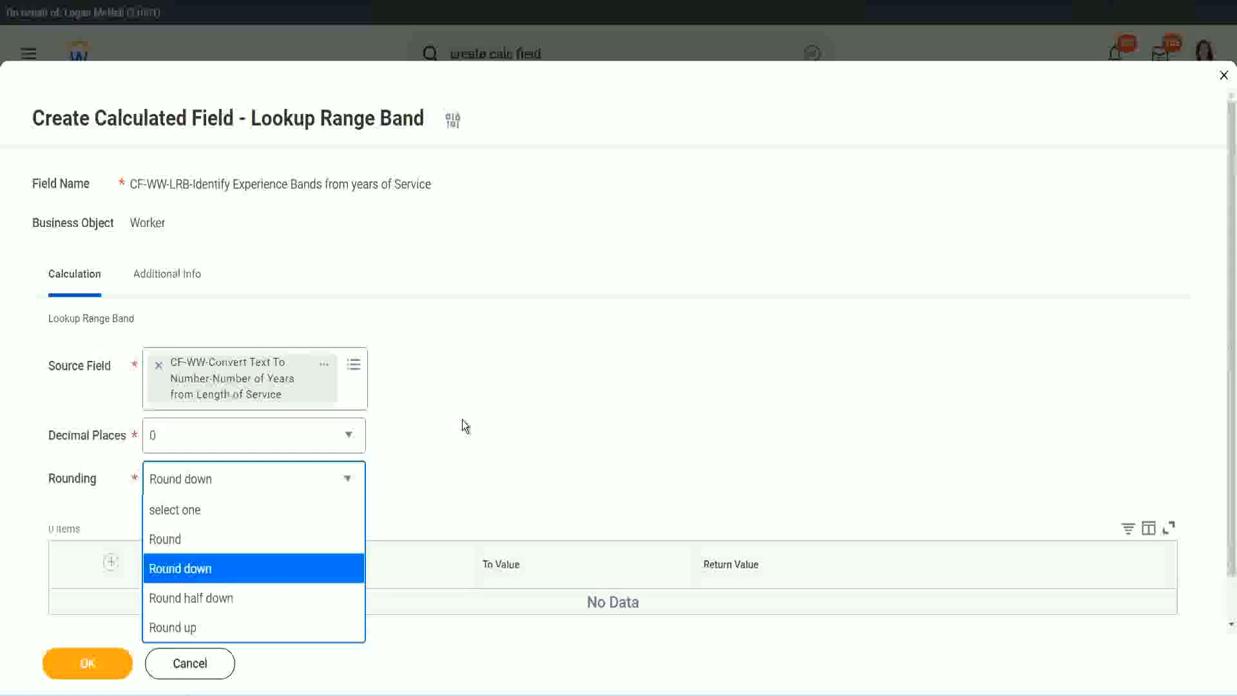
{"action": "left_click", "coordinate": [435, 475]}
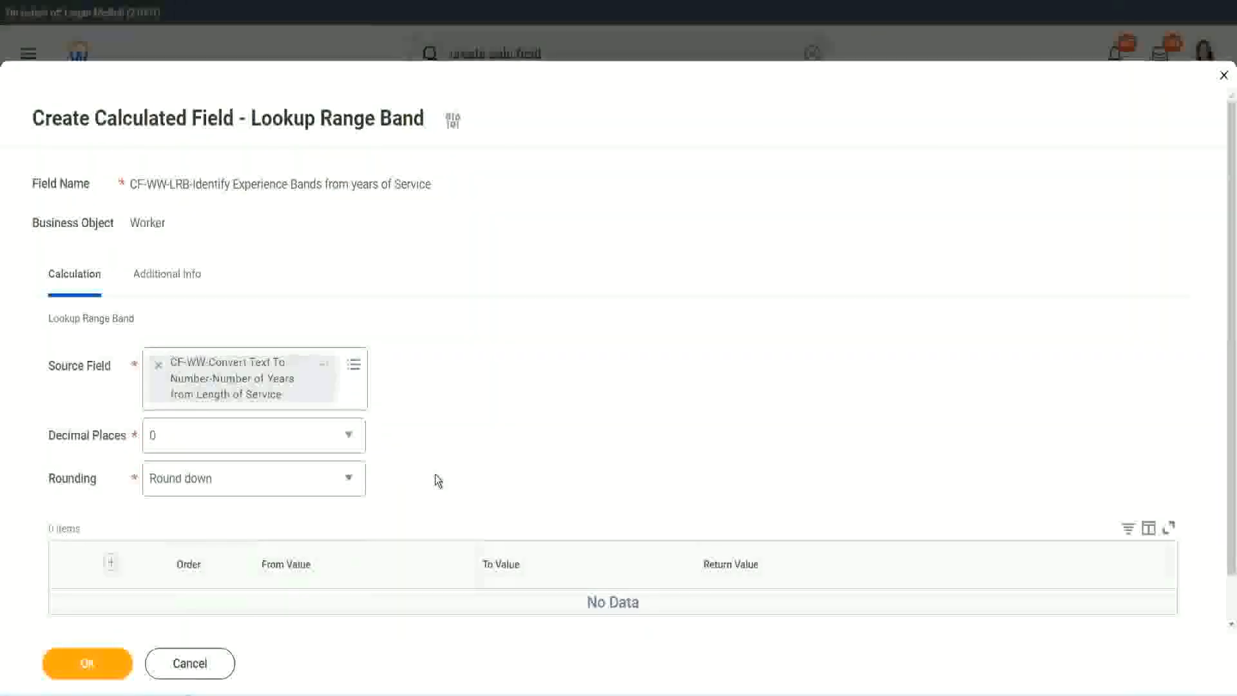
{"action": "left_click", "coordinate": [213, 485]}
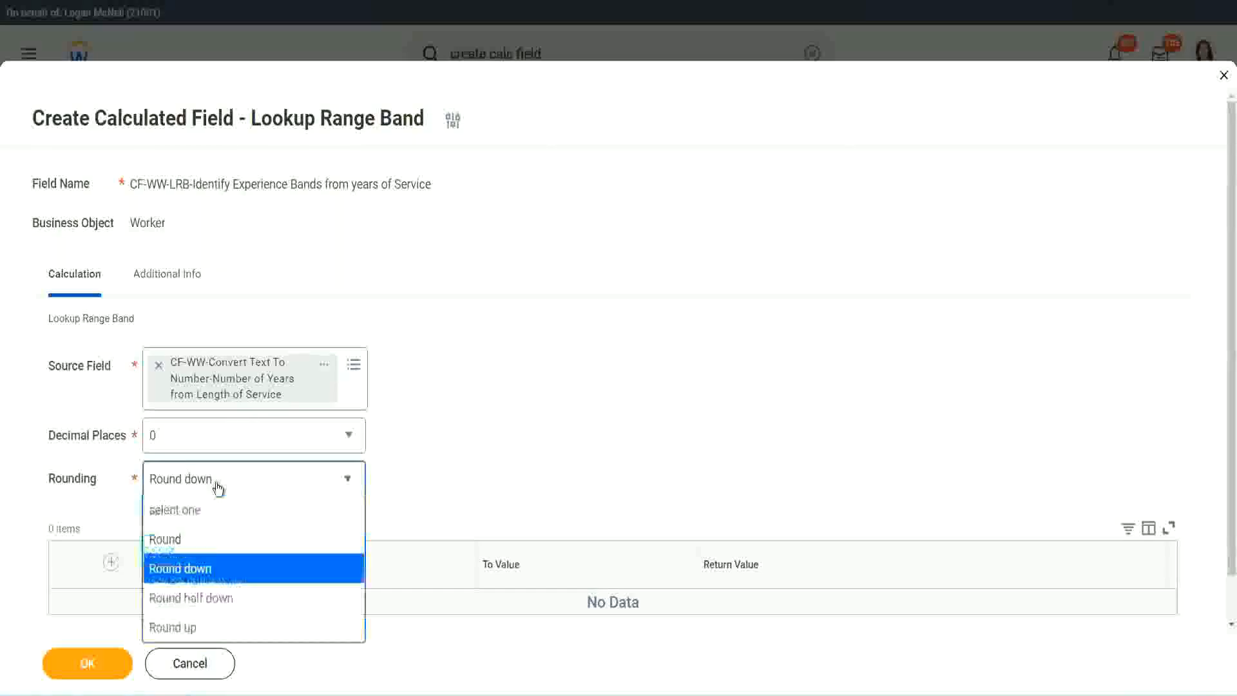
{"action": "left_click", "coordinate": [206, 545]}
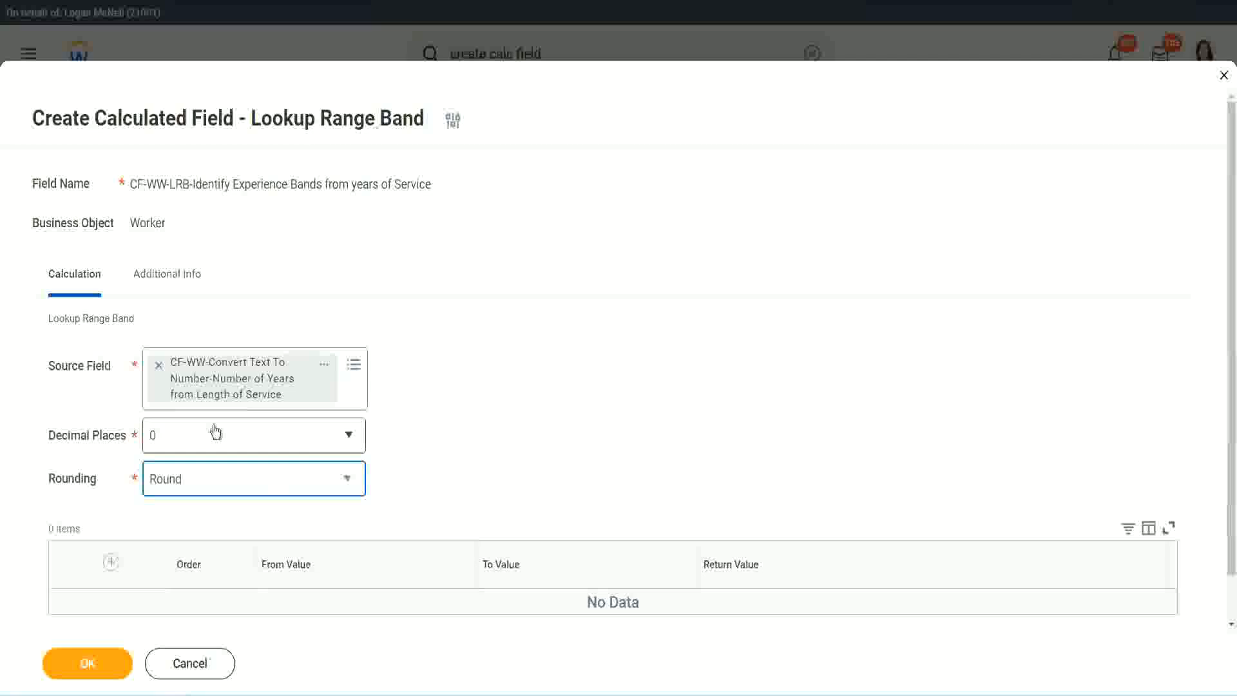
Add a range band row from 0 to 7 that returns "Amateur".
{"action": "left_click", "coordinate": [113, 562]}
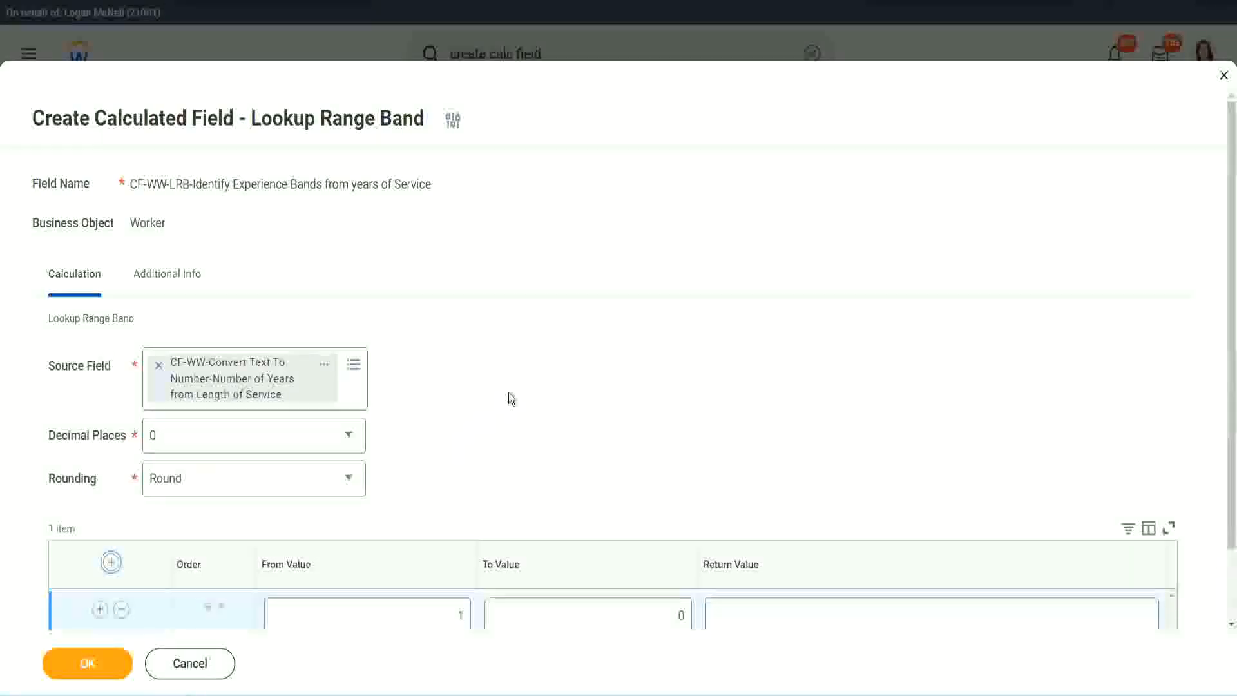
{"action": "scroll", "coordinate": [508, 392], "scroll_direction": "down", "scroll_amount": 1}
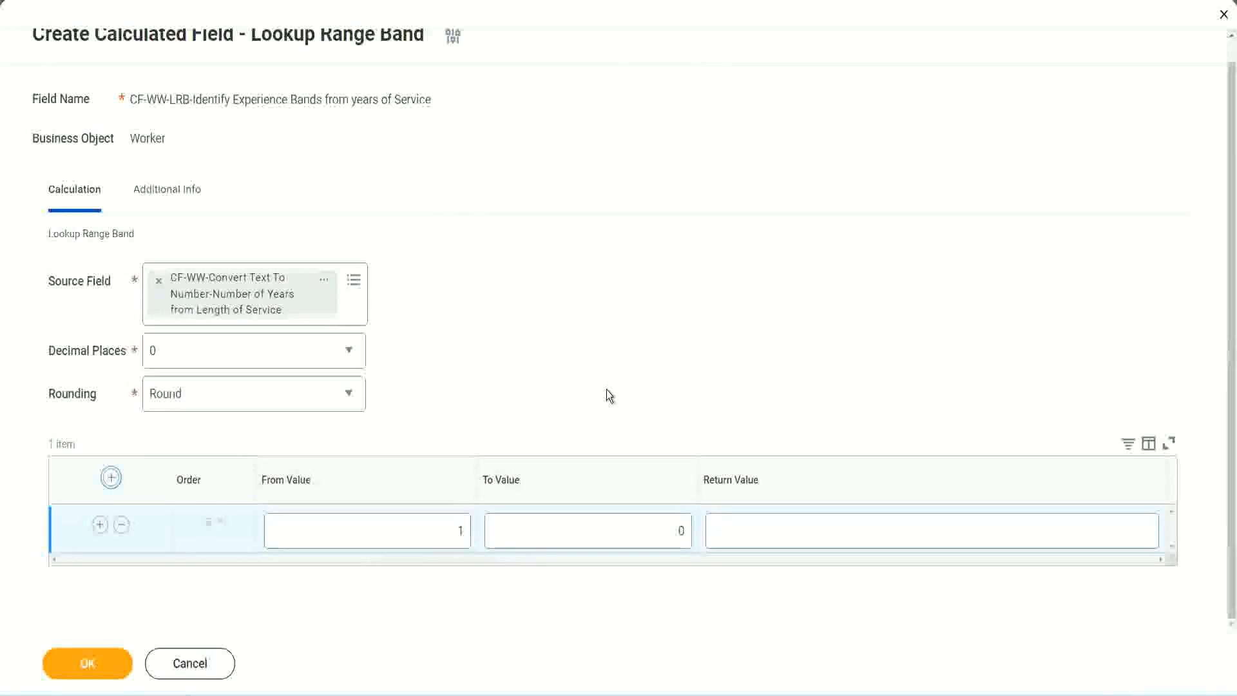
{"action": "left_click", "coordinate": [451, 536]}
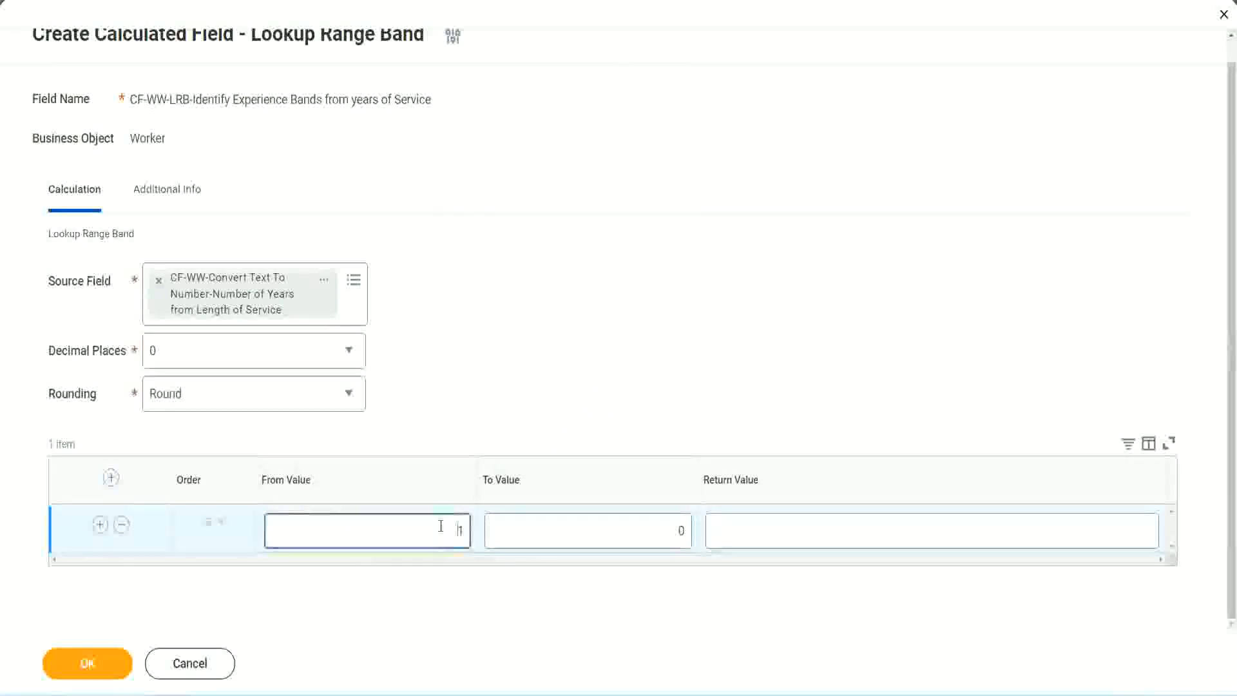
{"action": "type", "text": "0"}
{"action": "key", "text": "Tab"}
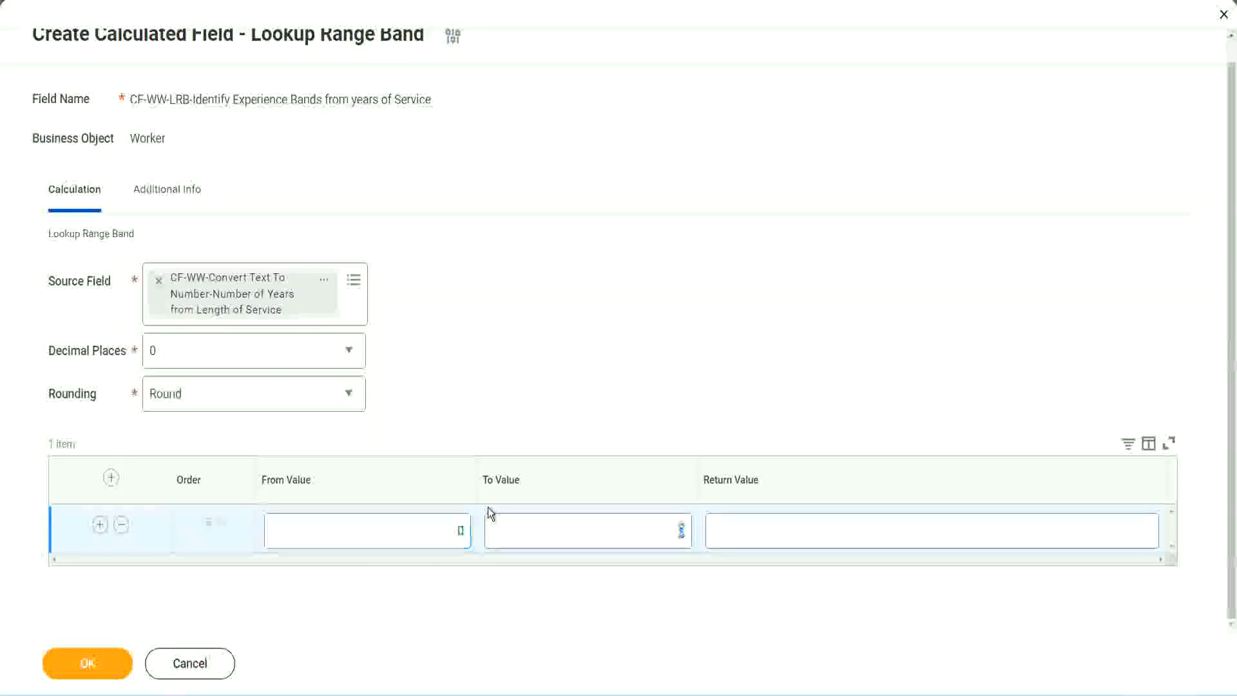
{"action": "type", "text": "7"}
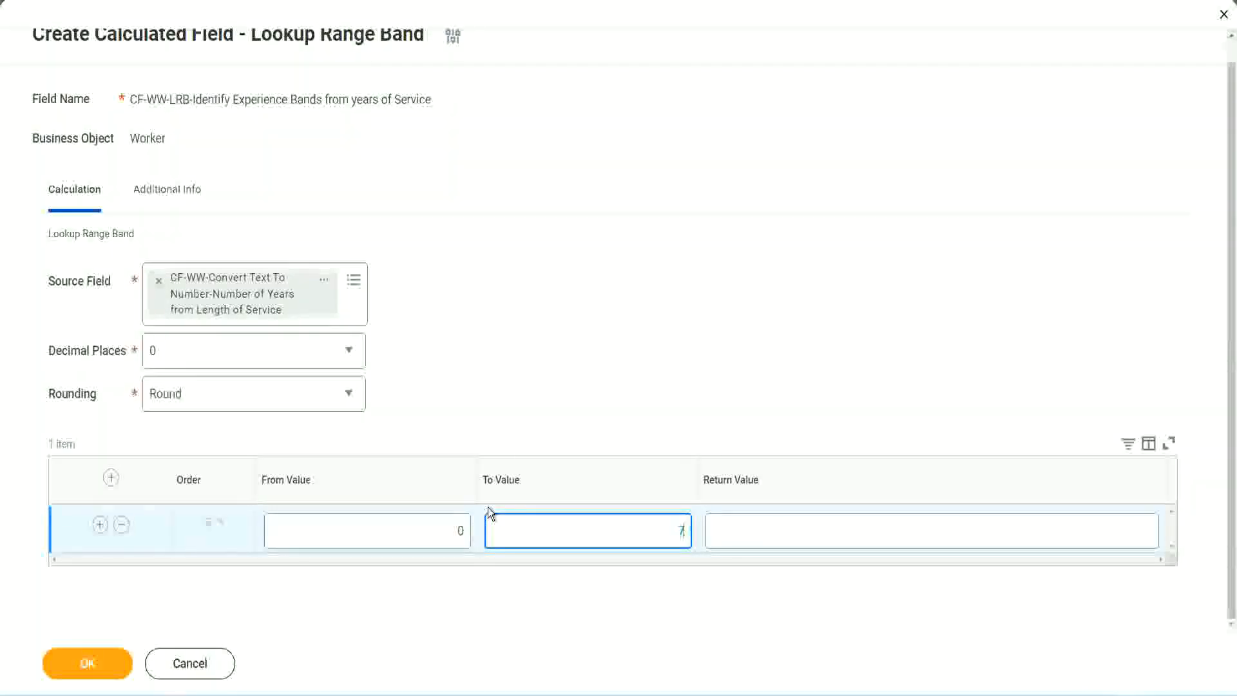
{"action": "key", "text": "Tab"}
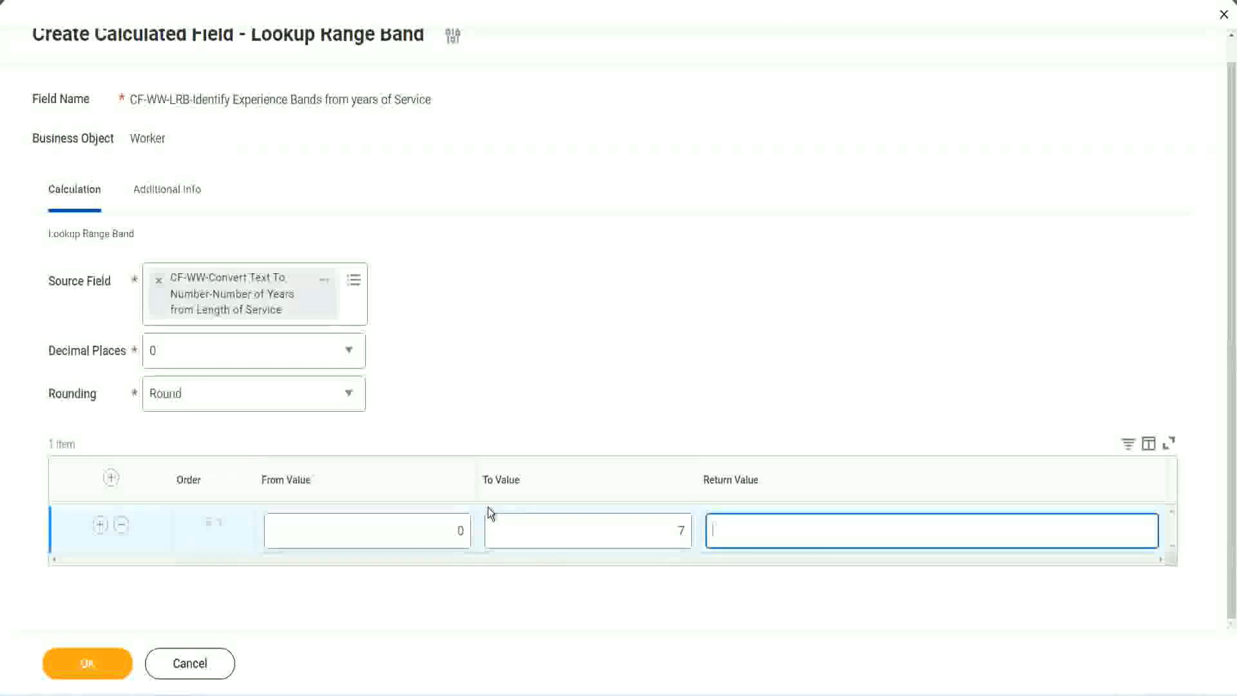
{"action": "type", "text": "Amateur"}
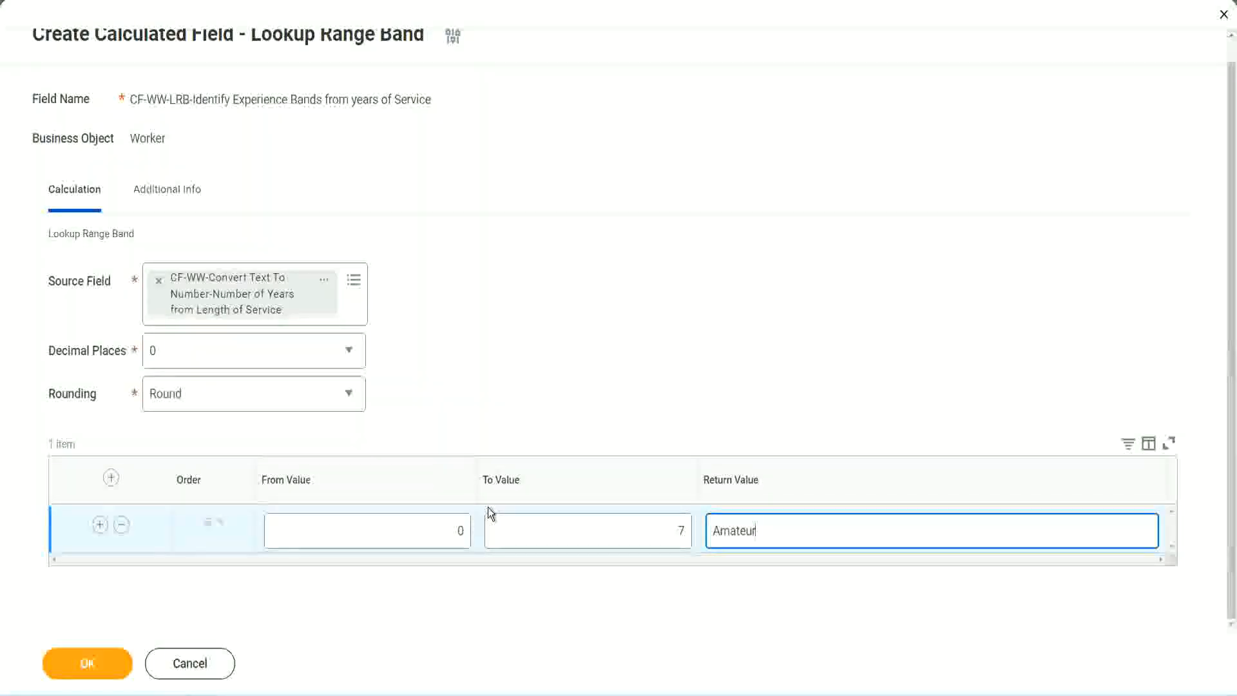
{"action": "left_click", "coordinate": [428, 530]}
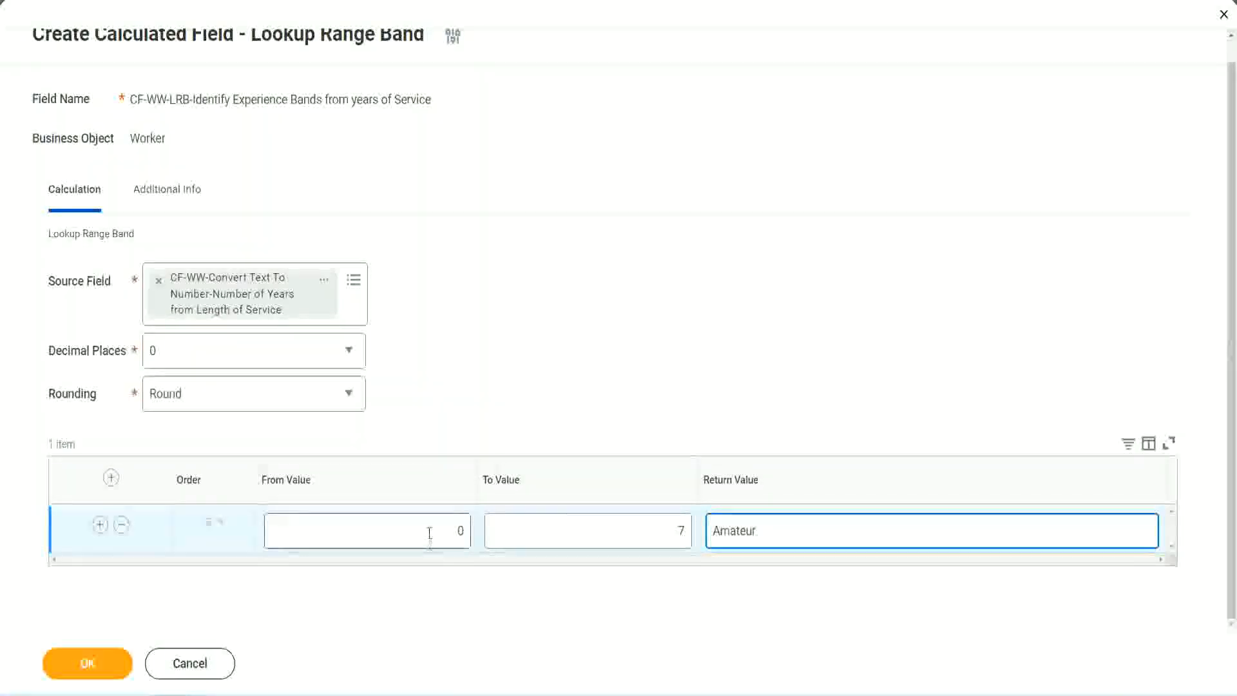
Add a second range band row from 8 to 15 that returns "Experienced".
{"action": "left_click", "coordinate": [655, 515]}
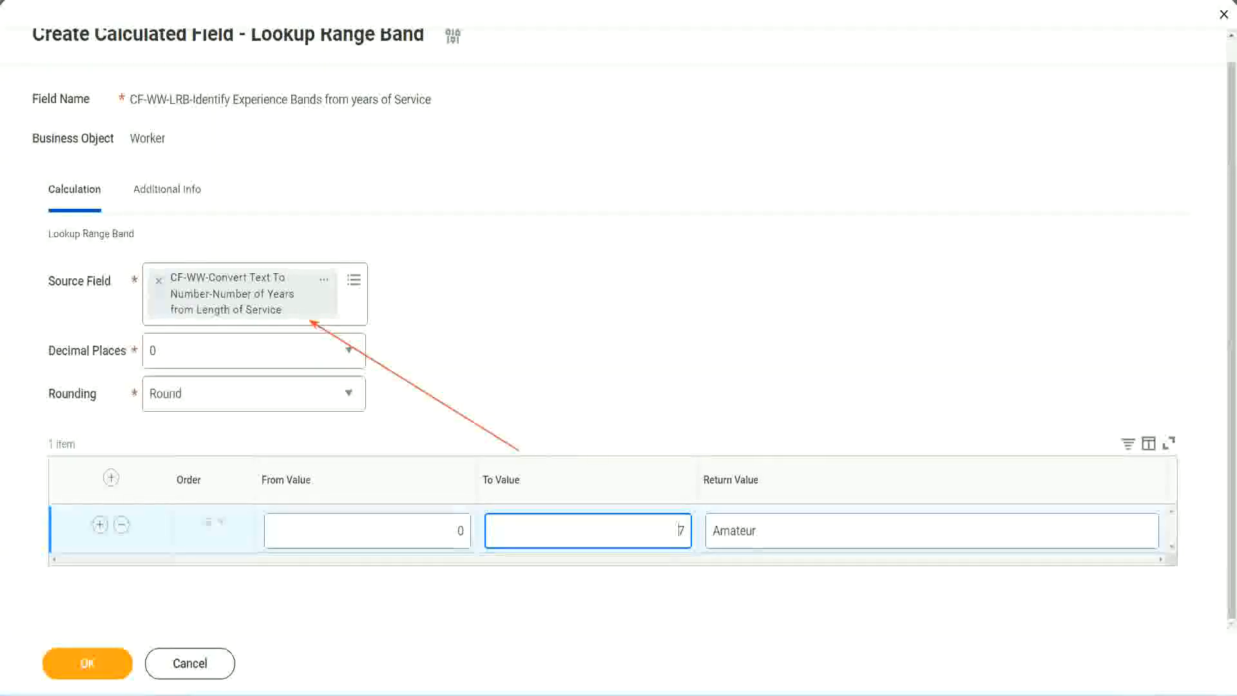
{"action": "left_click", "coordinate": [99, 525]}
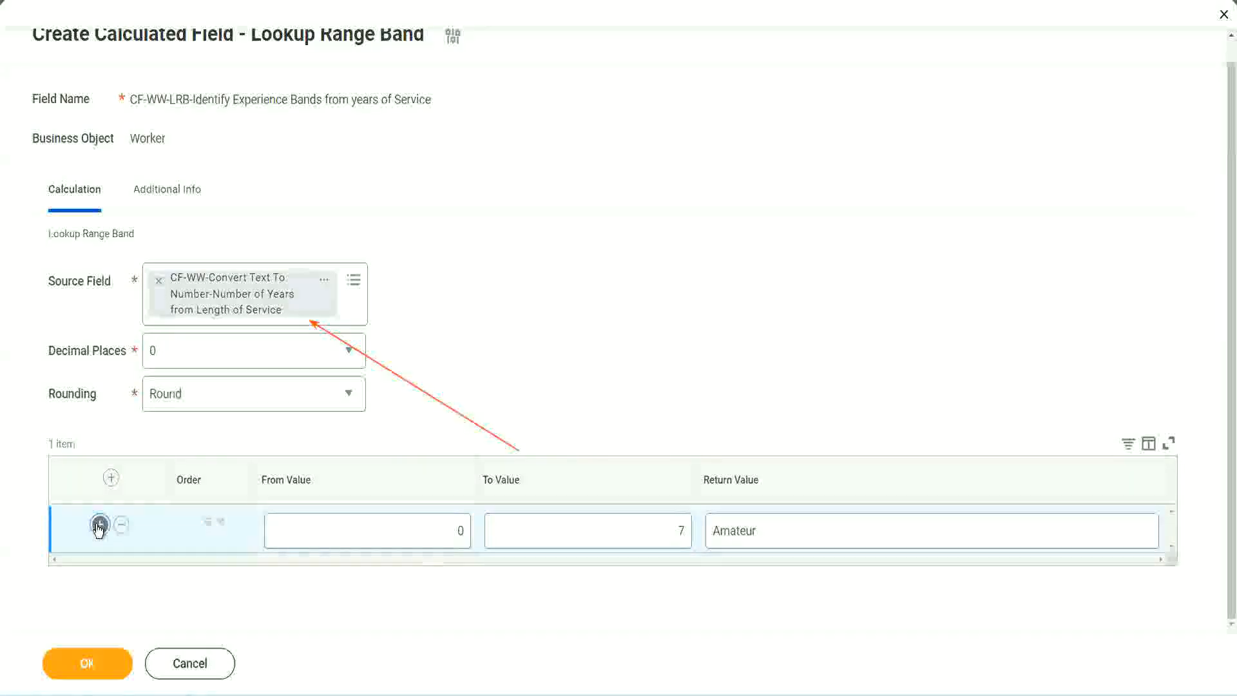
{"action": "double_click", "coordinate": [459, 578]}
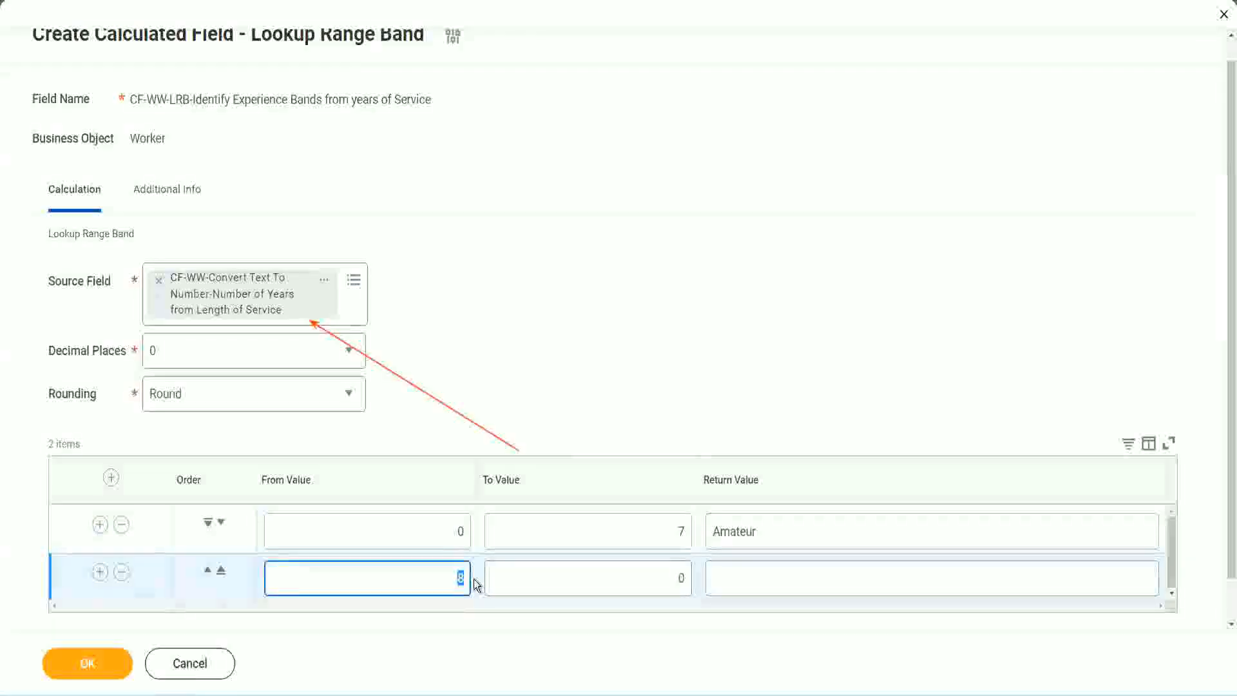
{"action": "left_click", "coordinate": [444, 537]}
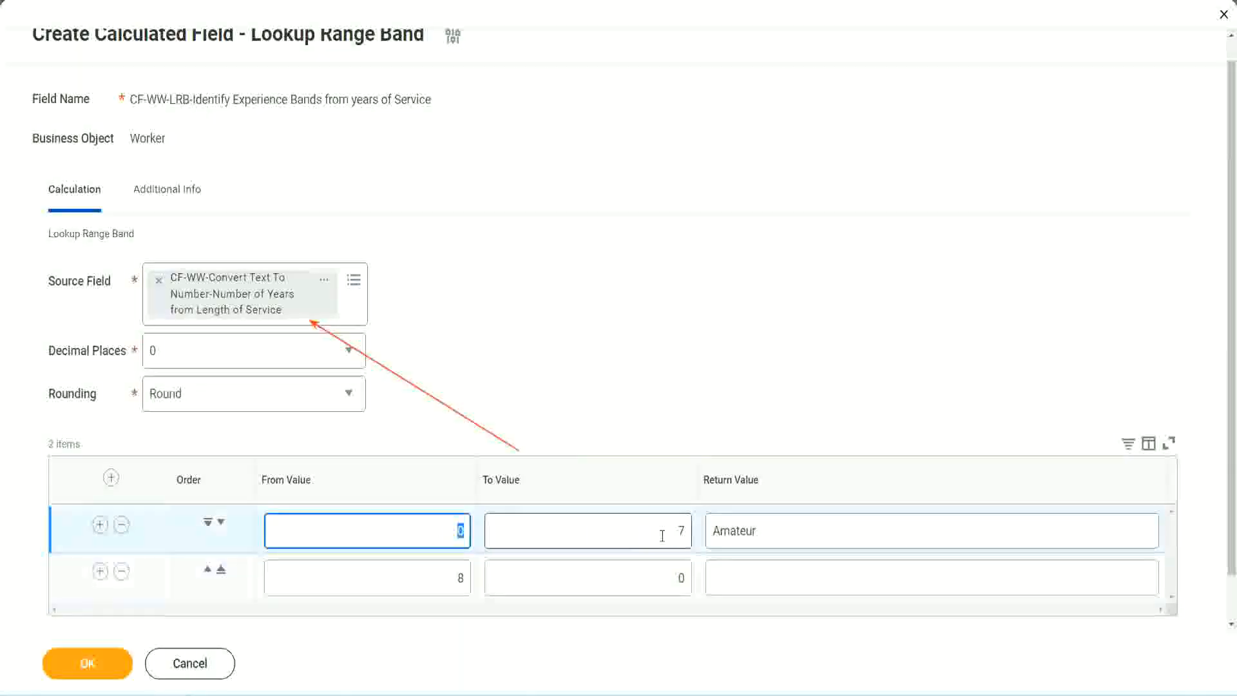
{"action": "left_click", "coordinate": [672, 536]}
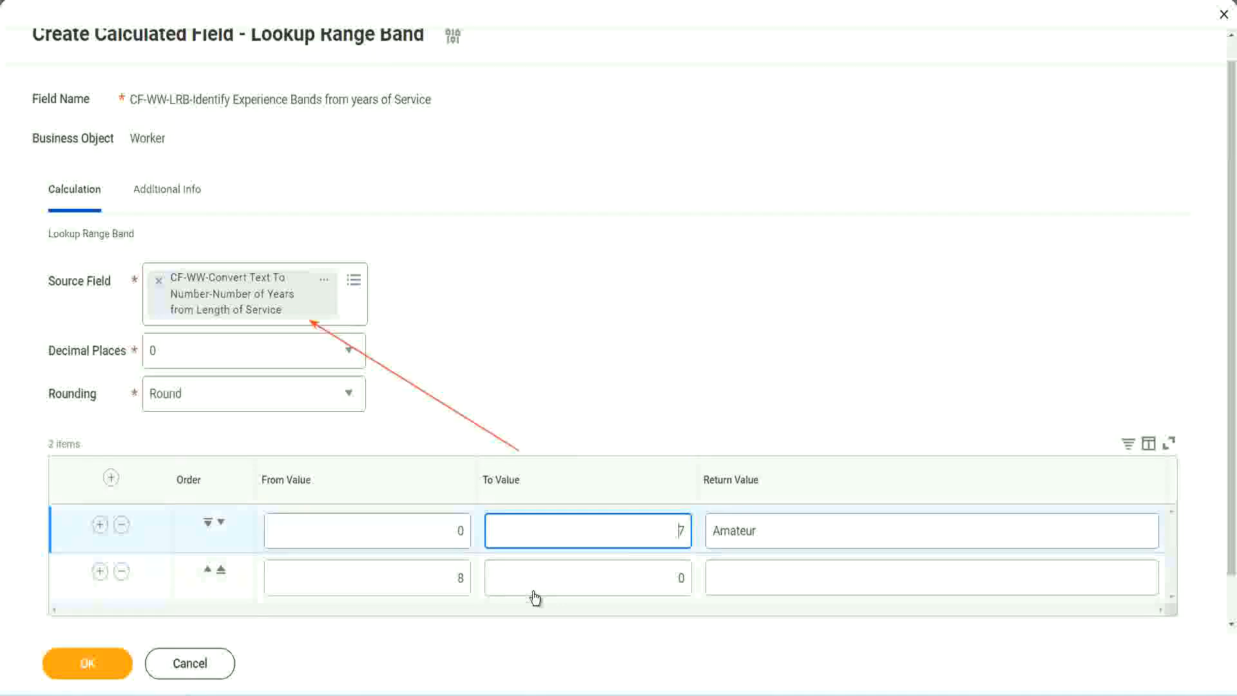
{"action": "double_click", "coordinate": [441, 580]}
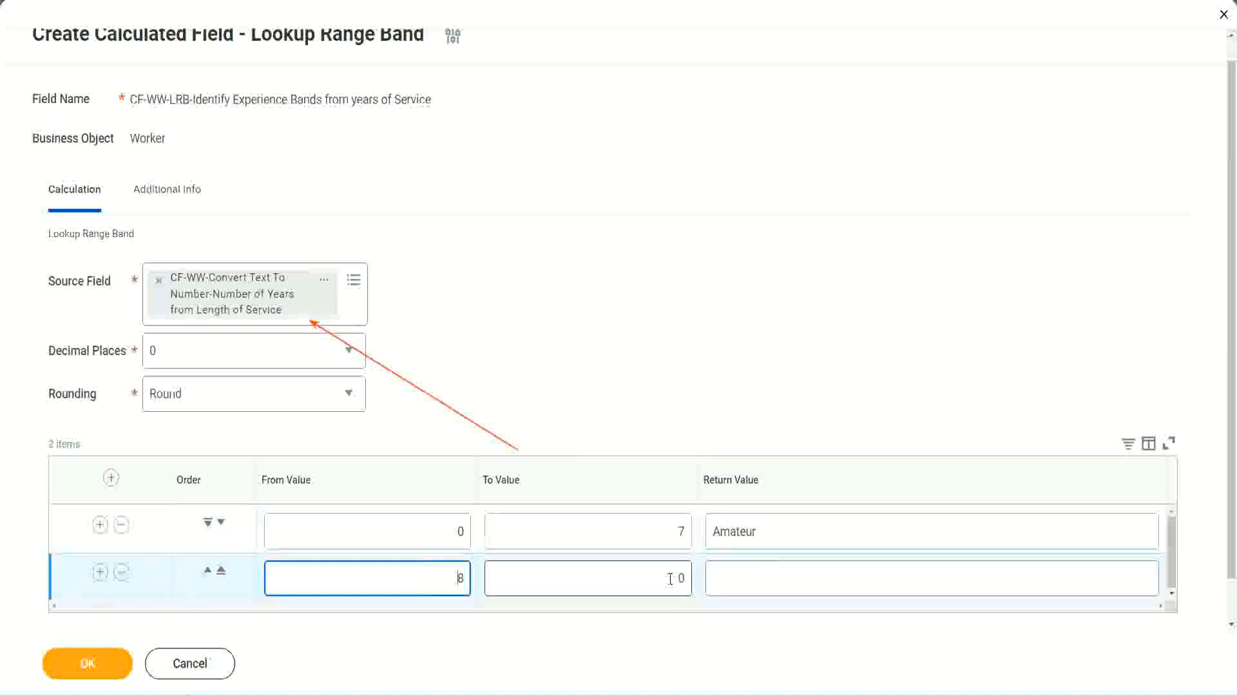
{"action": "double_click", "coordinate": [670, 578]}
{"action": "key", "text": "BackSpace"}
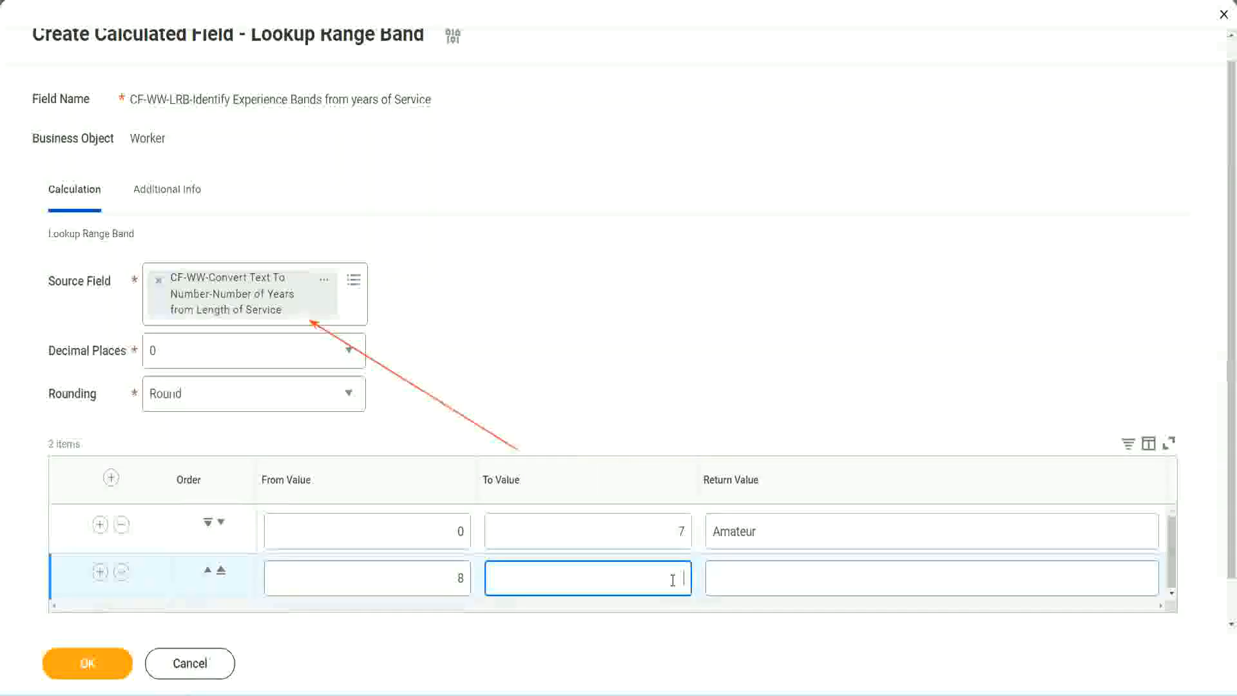
{"action": "type", "text": "15"}
{"action": "left_click", "coordinate": [763, 574]}
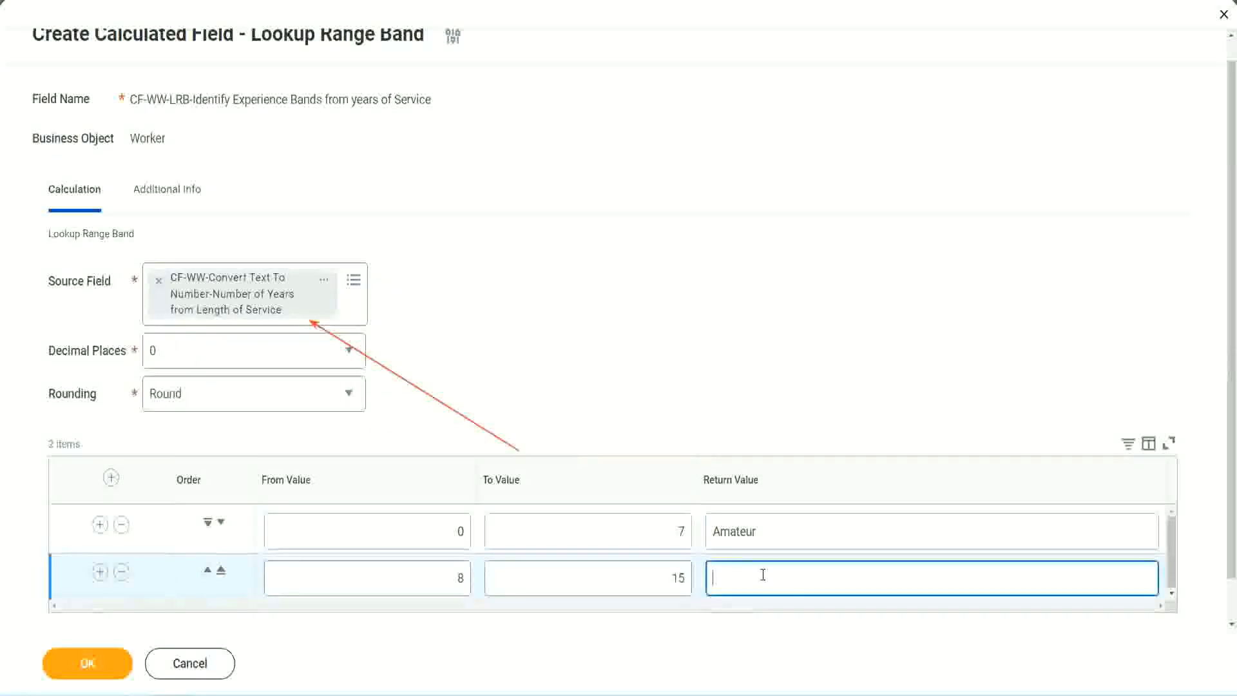
{"action": "type", "text": "Experienced"}
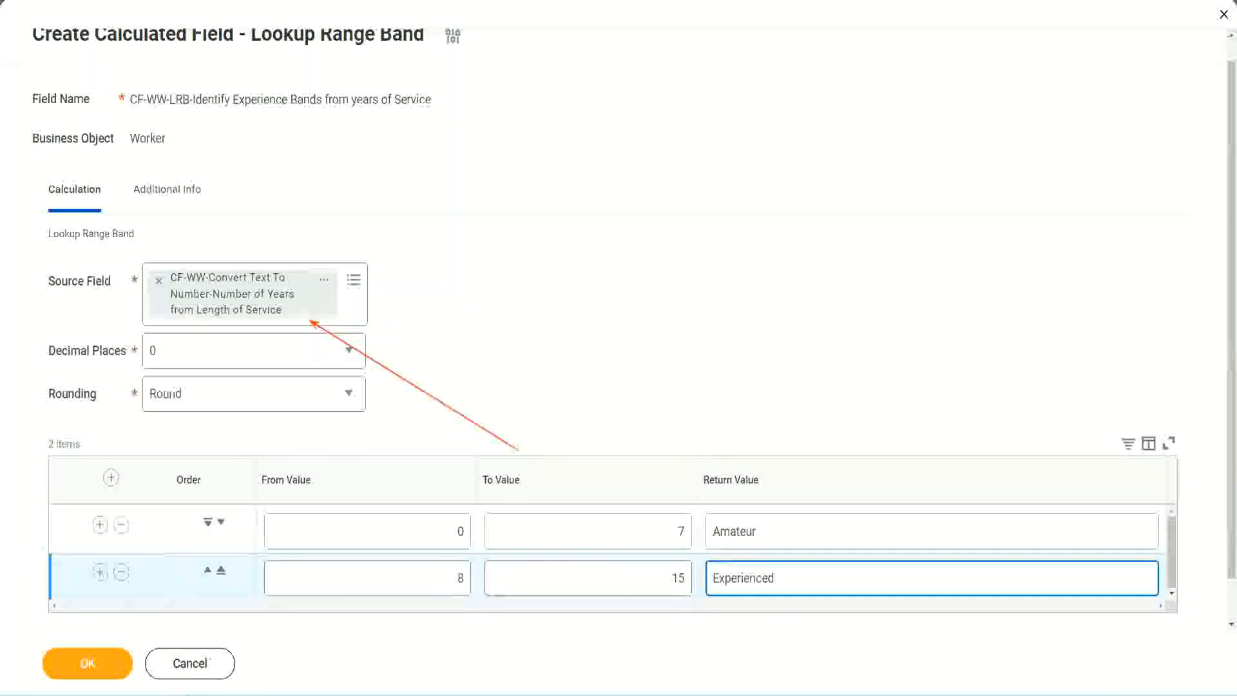
Add a third range band row from 16 to 30 that returns "Senior".
{"action": "left_click", "coordinate": [101, 573]}
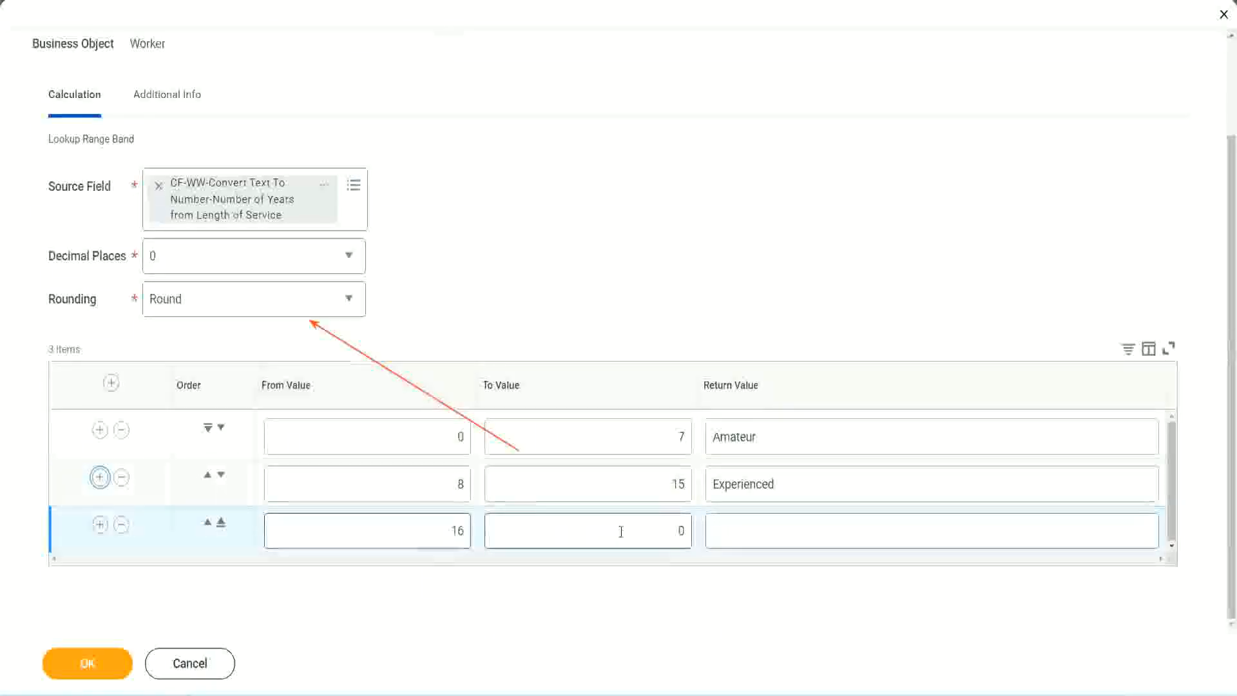
{"action": "left_click", "coordinate": [657, 528]}
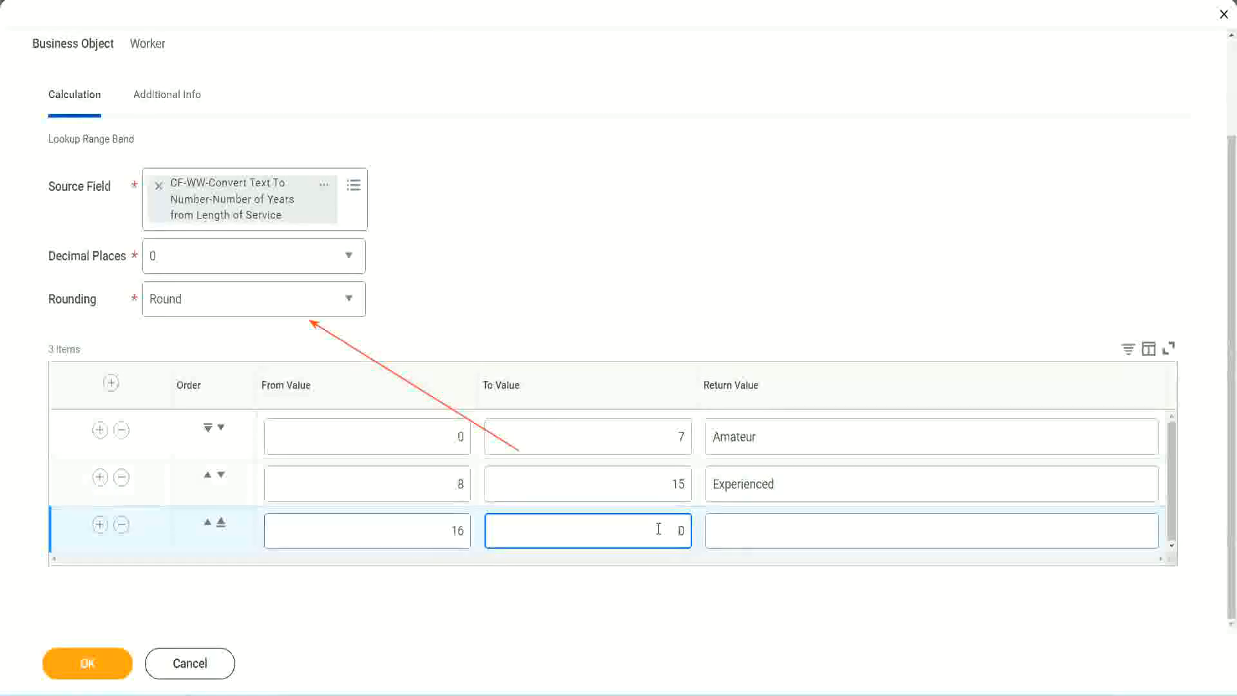
{"action": "type", "text": "3"}
{"action": "key", "text": "Tab"}
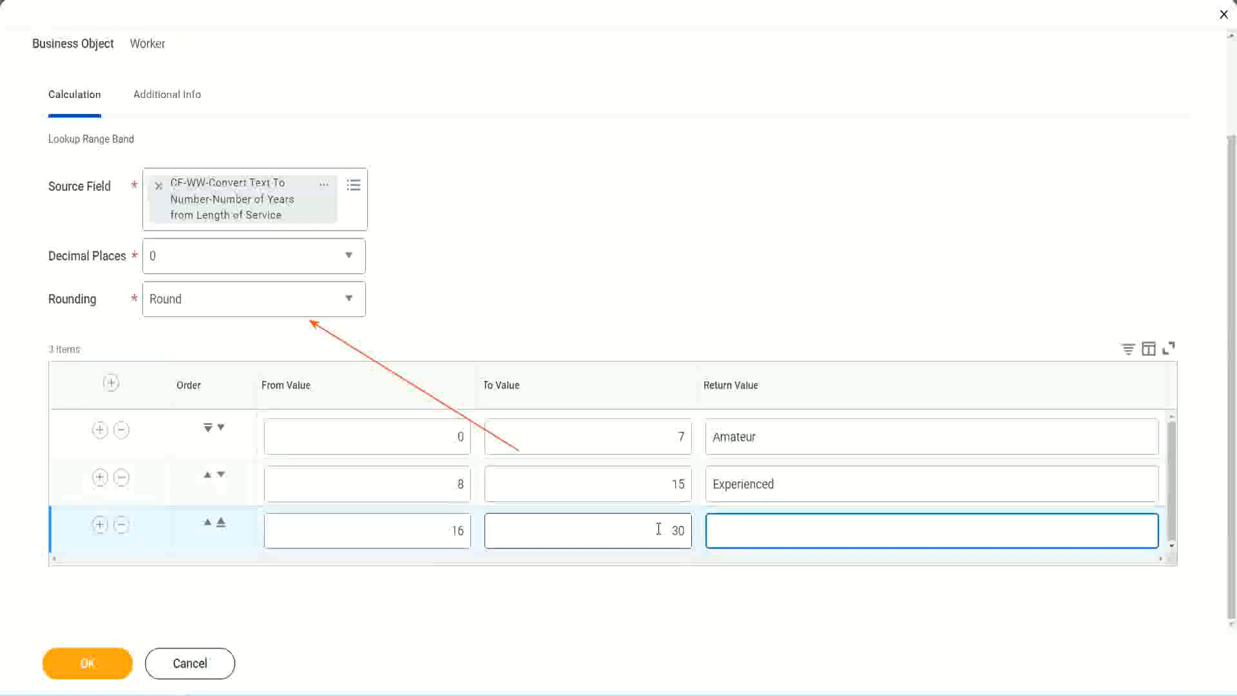
{"action": "type", "text": "L"}
{"action": "type", "text": "Senior"}
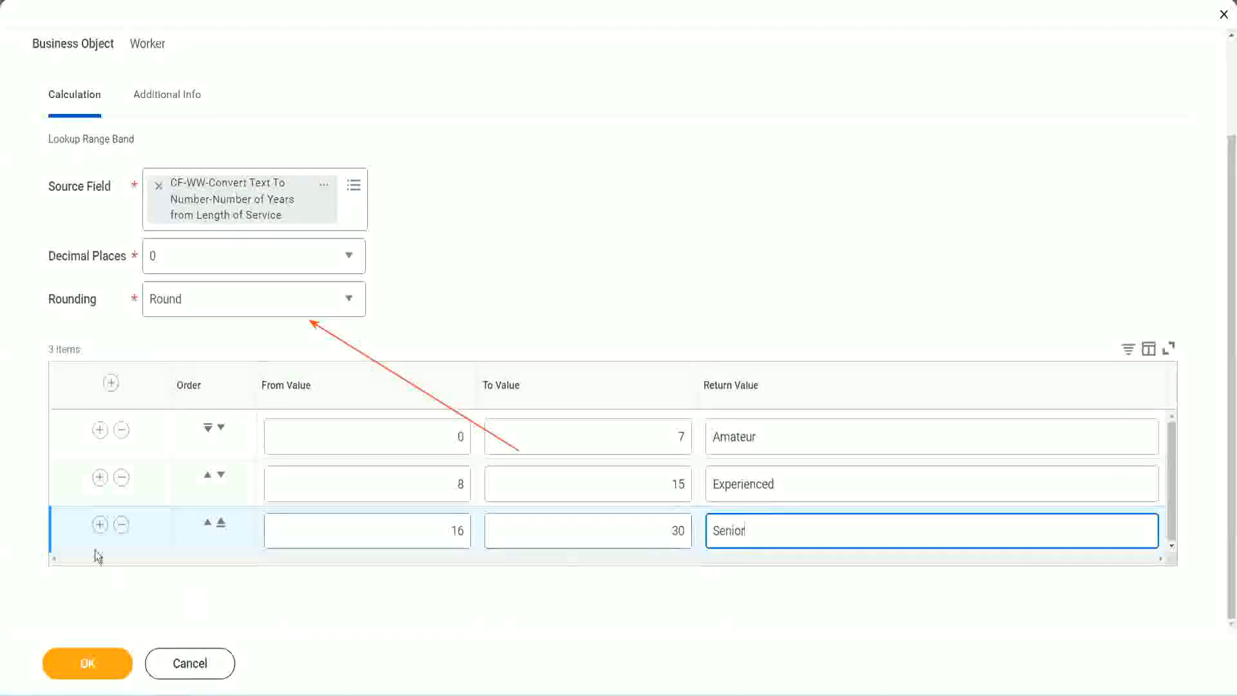
Add a fourth range band row from 31 to 1000 that returns "Legend".
{"action": "left_click", "coordinate": [99, 523]}
{"action": "scroll", "coordinate": [232, 494], "scroll_direction": "down", "scroll_amount": 1}
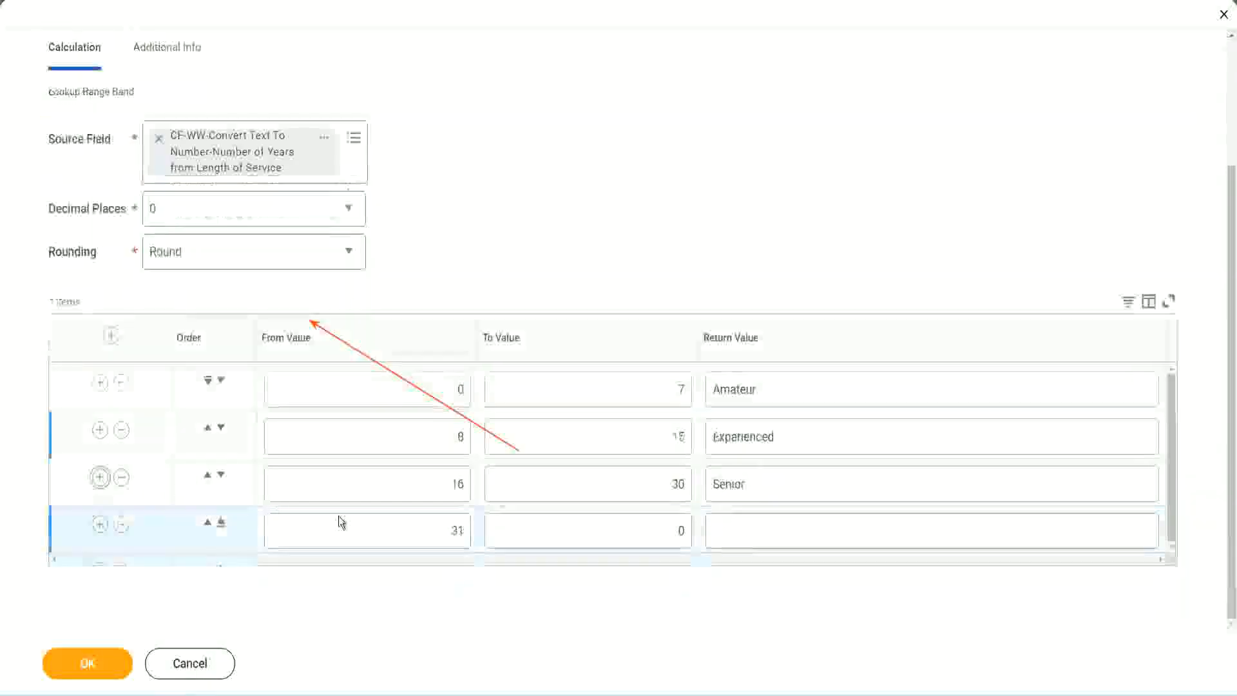
{"action": "left_click", "coordinate": [406, 519]}
{"action": "left_click_drag", "start_coordinate": [406, 518], "coordinate": [474, 530]}
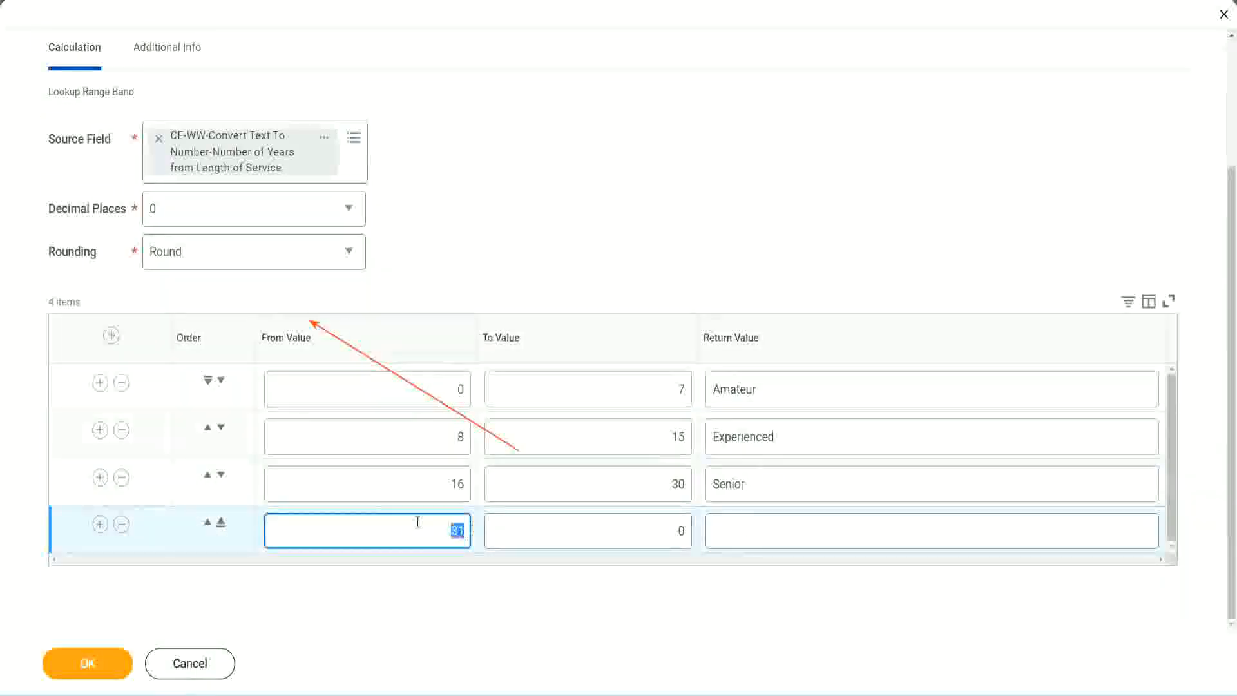
{"action": "left_click", "coordinate": [668, 531]}
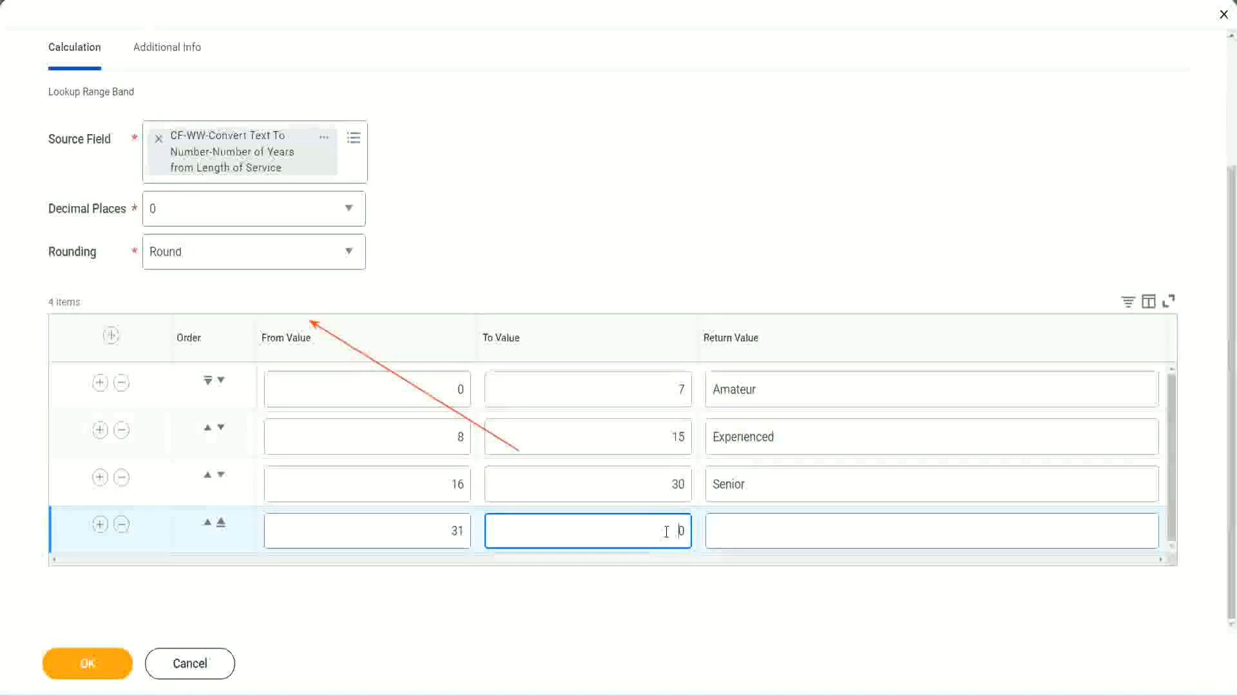
{"action": "type", "text": "1000"}
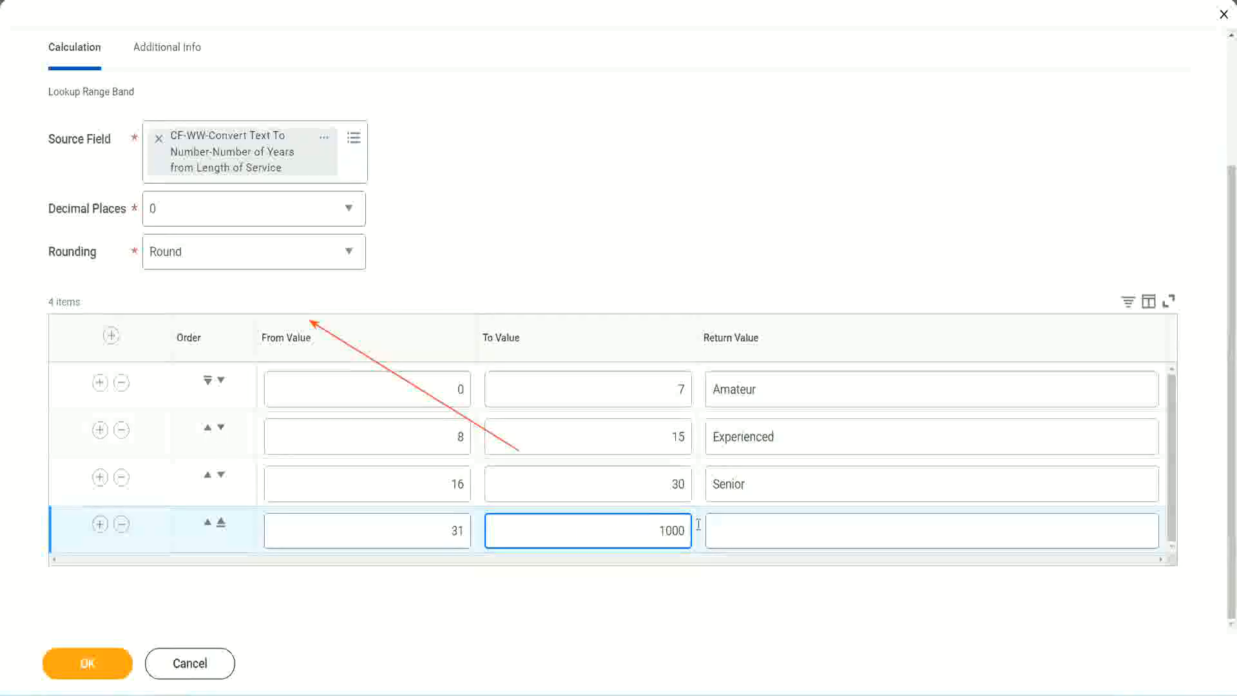
{"action": "left_click", "coordinate": [719, 524]}
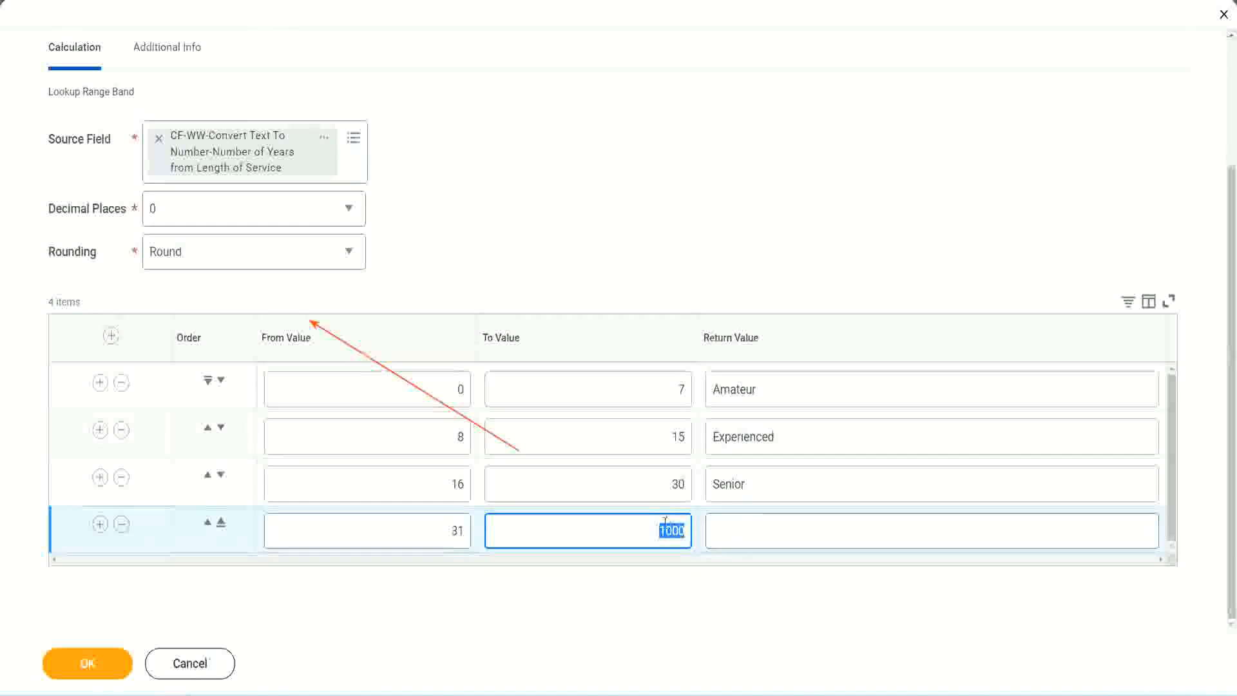
{"action": "left_click_drag", "start_coordinate": [650, 528], "coordinate": [693, 528]}
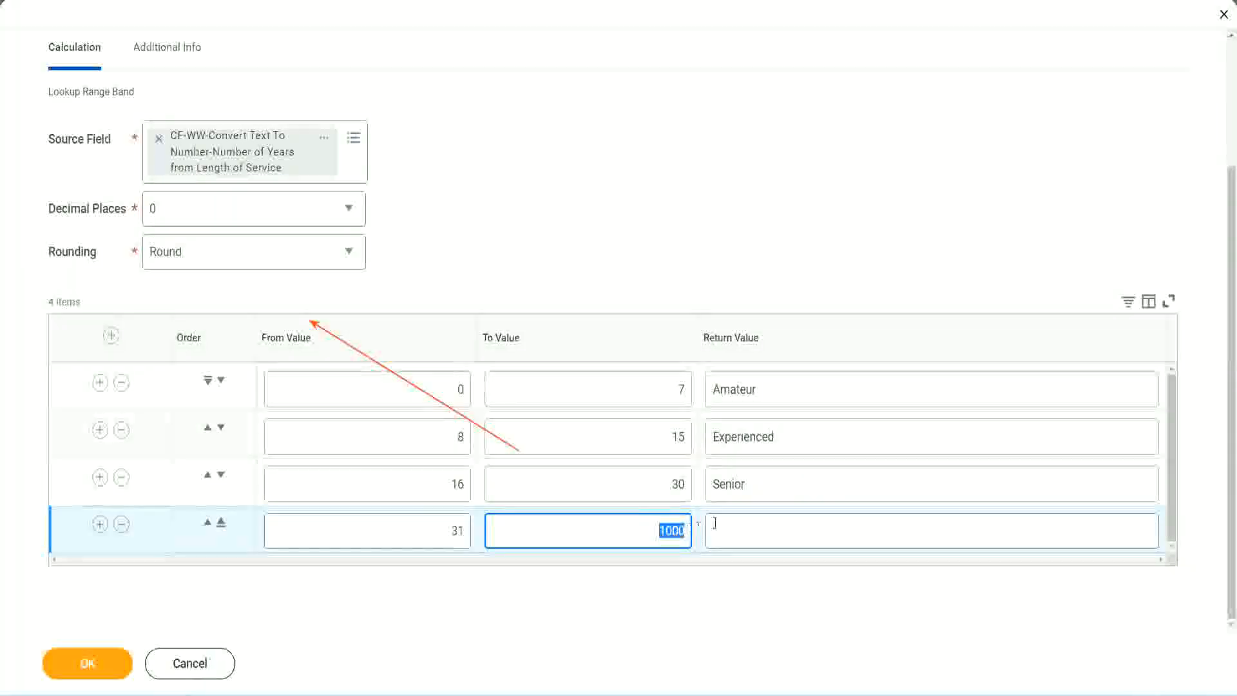
{"action": "left_click", "coordinate": [771, 530]}
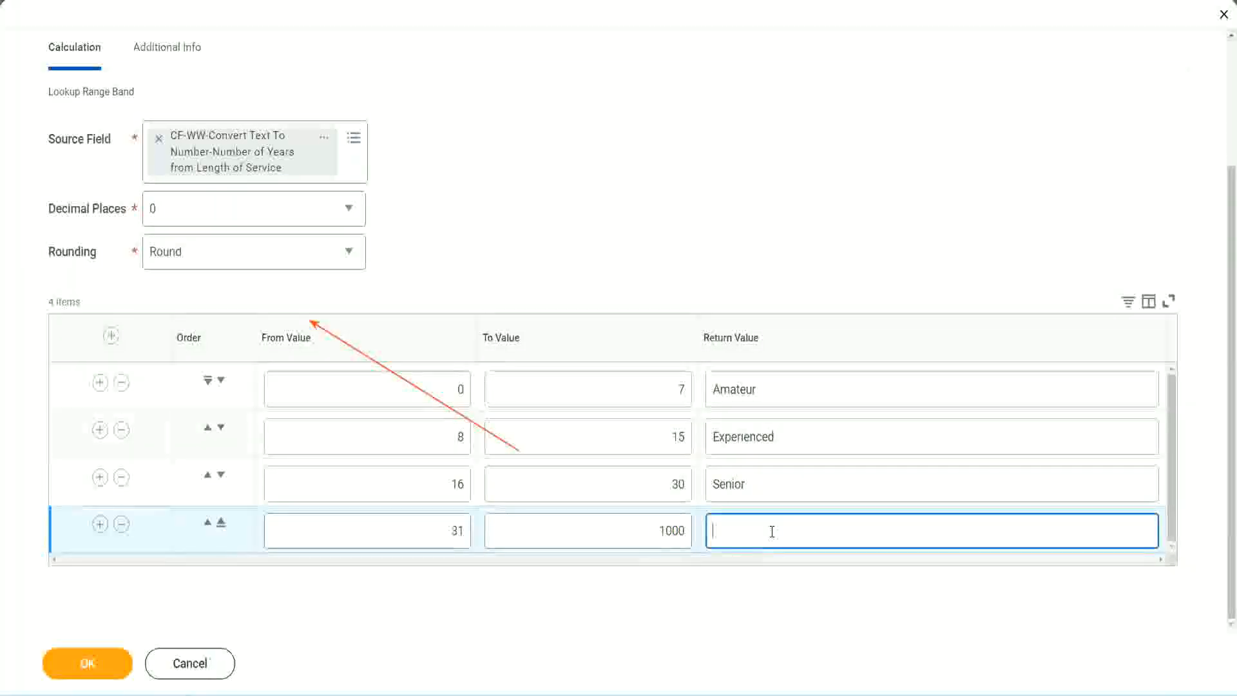
{"action": "type", "text": "Legend"}
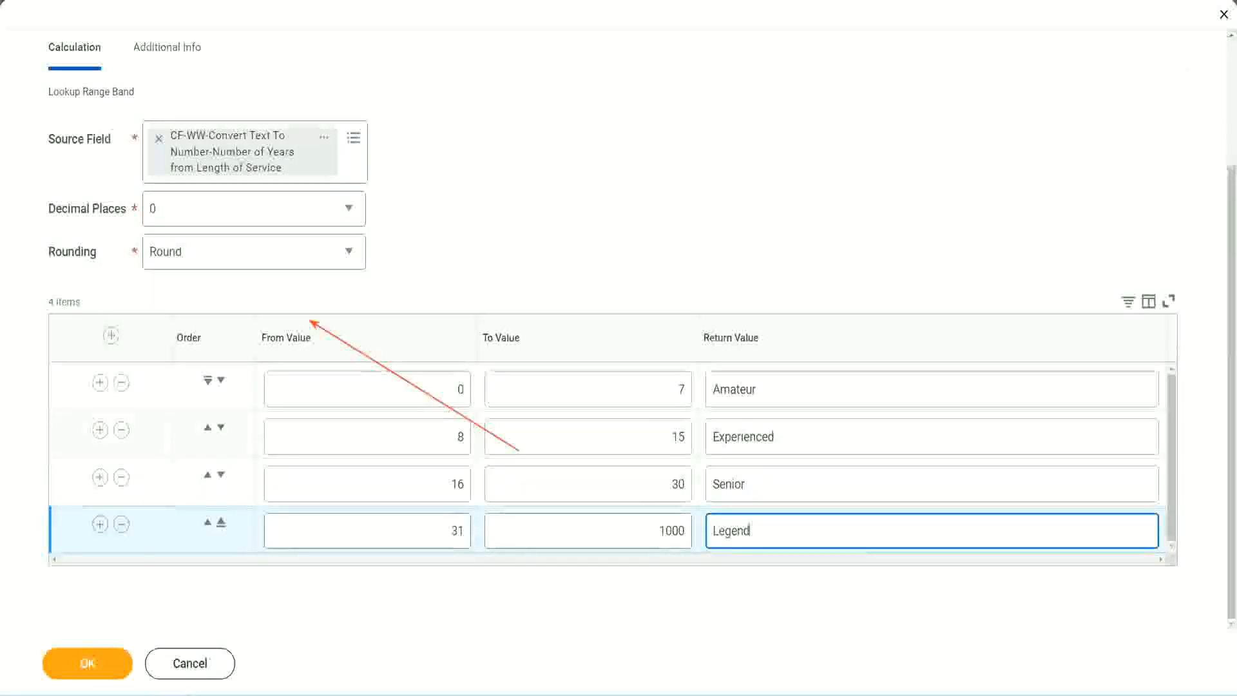
Review the range limits and return values of the experience band rows.
{"action": "left_click", "coordinate": [576, 214]}
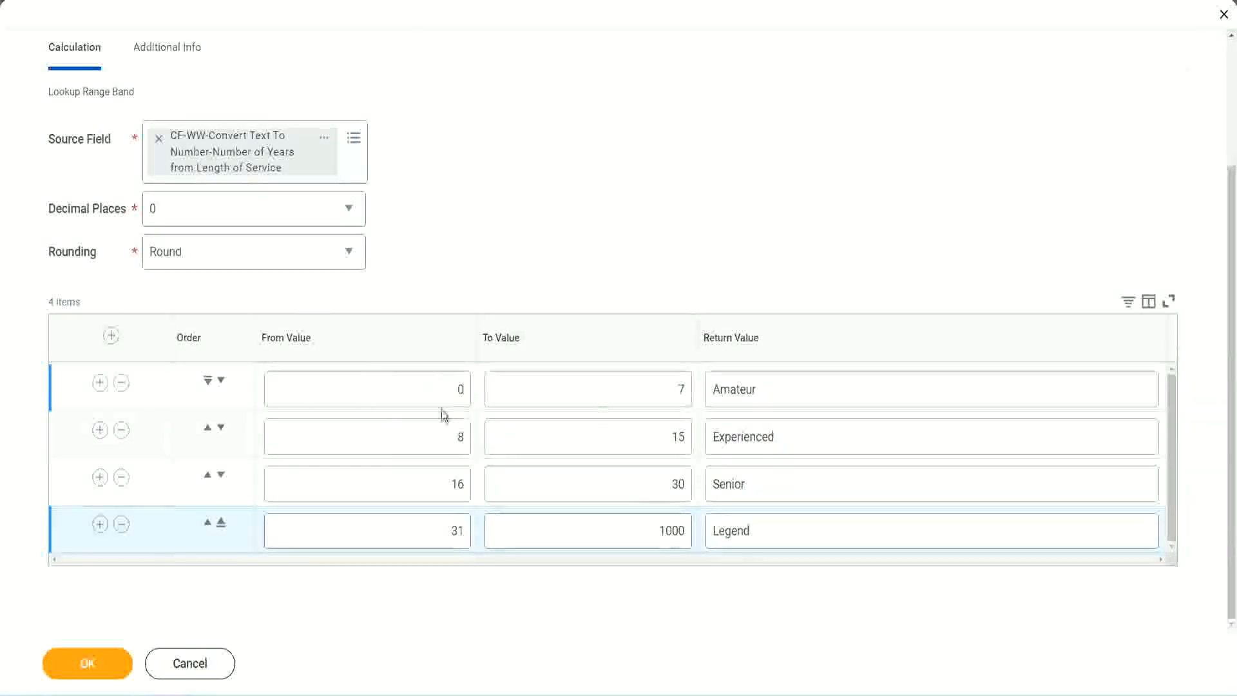
{"action": "double_click", "coordinate": [804, 387]}
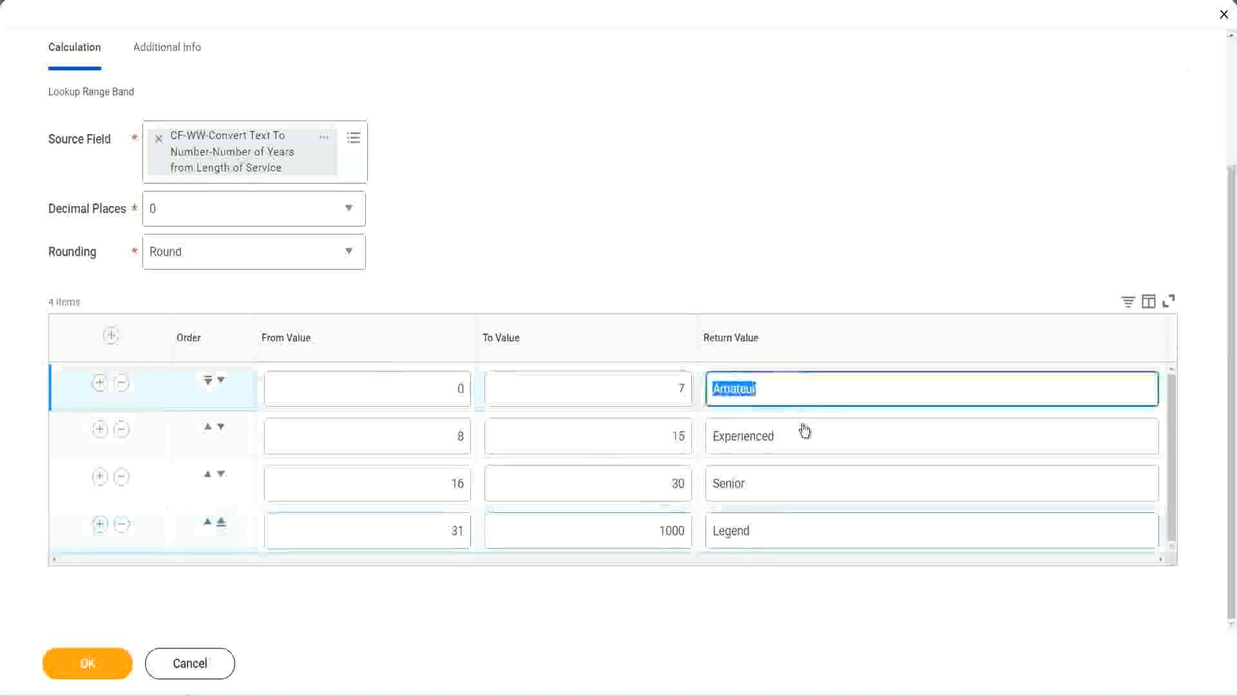
{"action": "double_click", "coordinate": [794, 447]}
{"action": "double_click", "coordinate": [782, 491]}
{"action": "double_click", "coordinate": [779, 531]}
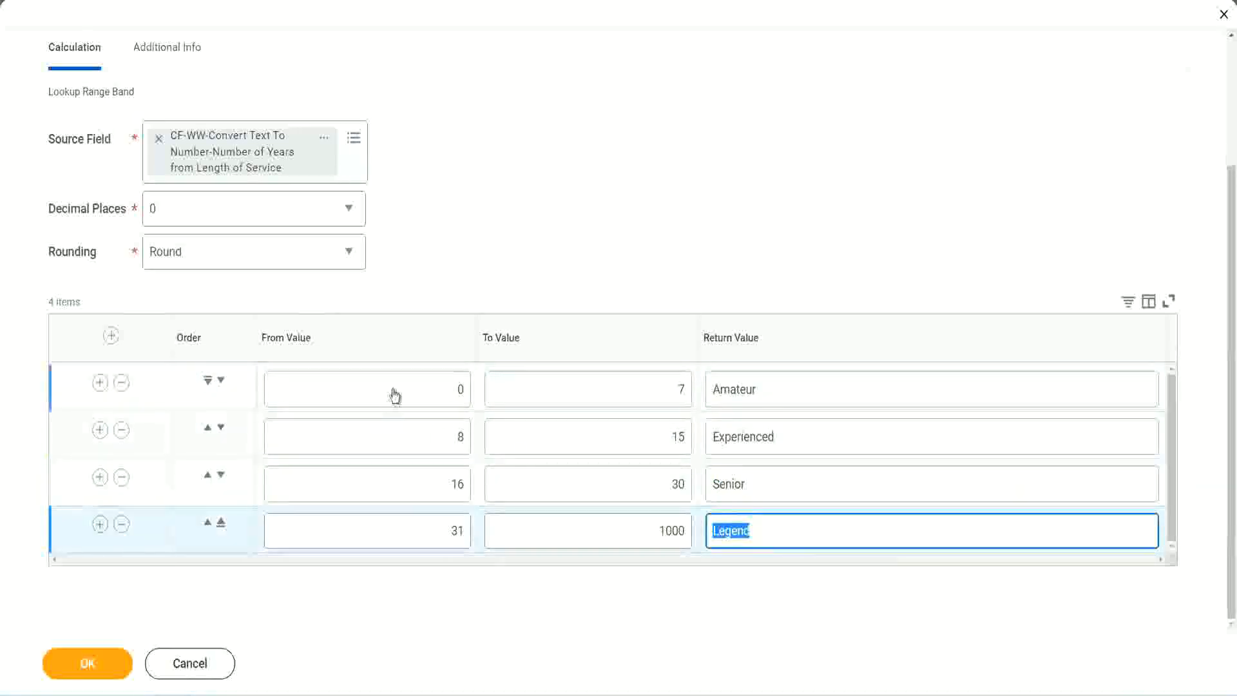
{"action": "double_click", "coordinate": [460, 389]}
{"action": "double_click", "coordinate": [633, 380]}
{"action": "double_click", "coordinate": [809, 395]}
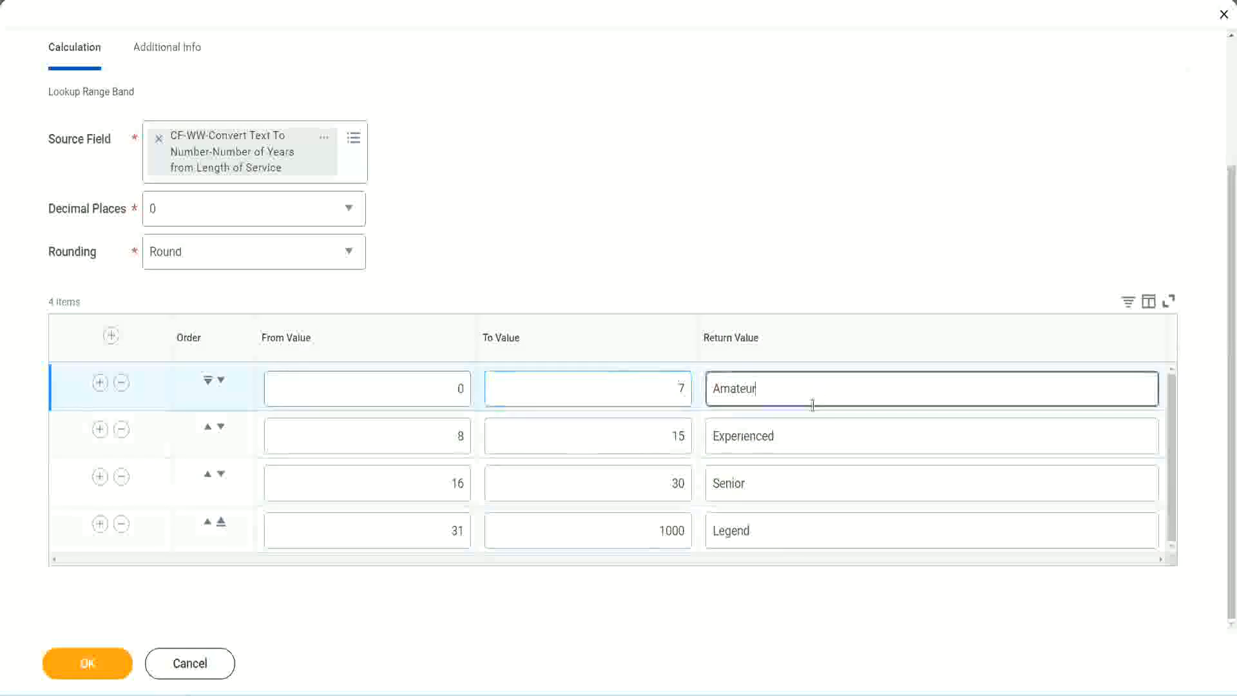
{"action": "double_click", "coordinate": [786, 487]}
{"action": "double_click", "coordinate": [779, 528]}
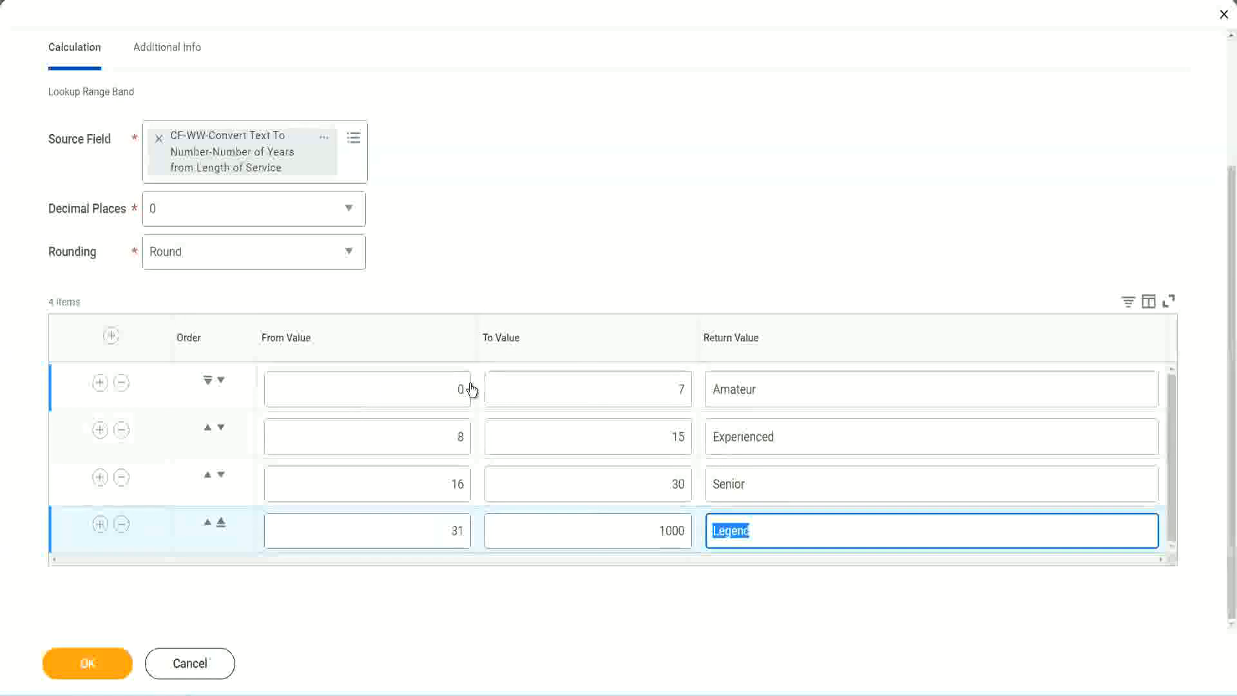
{"action": "left_click", "coordinate": [571, 279]}
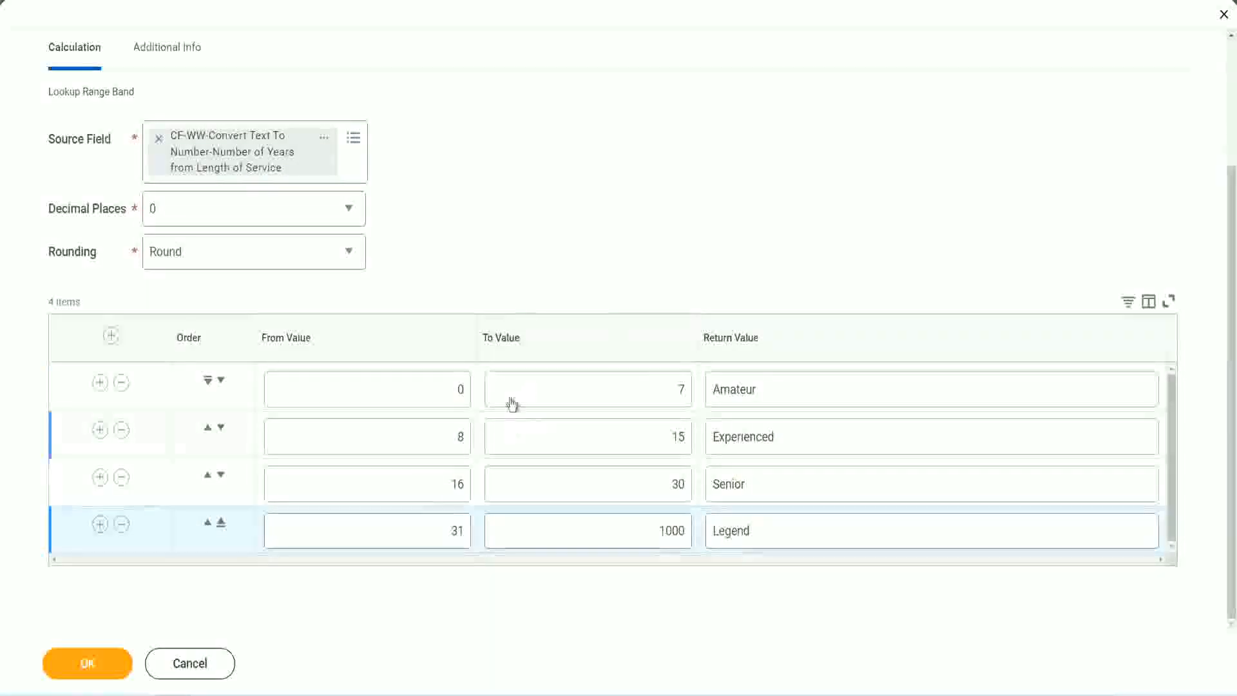
Save the Lookup Range Band calculated field and copy its name from the save confirmation.
{"action": "left_click", "coordinate": [86, 662]}
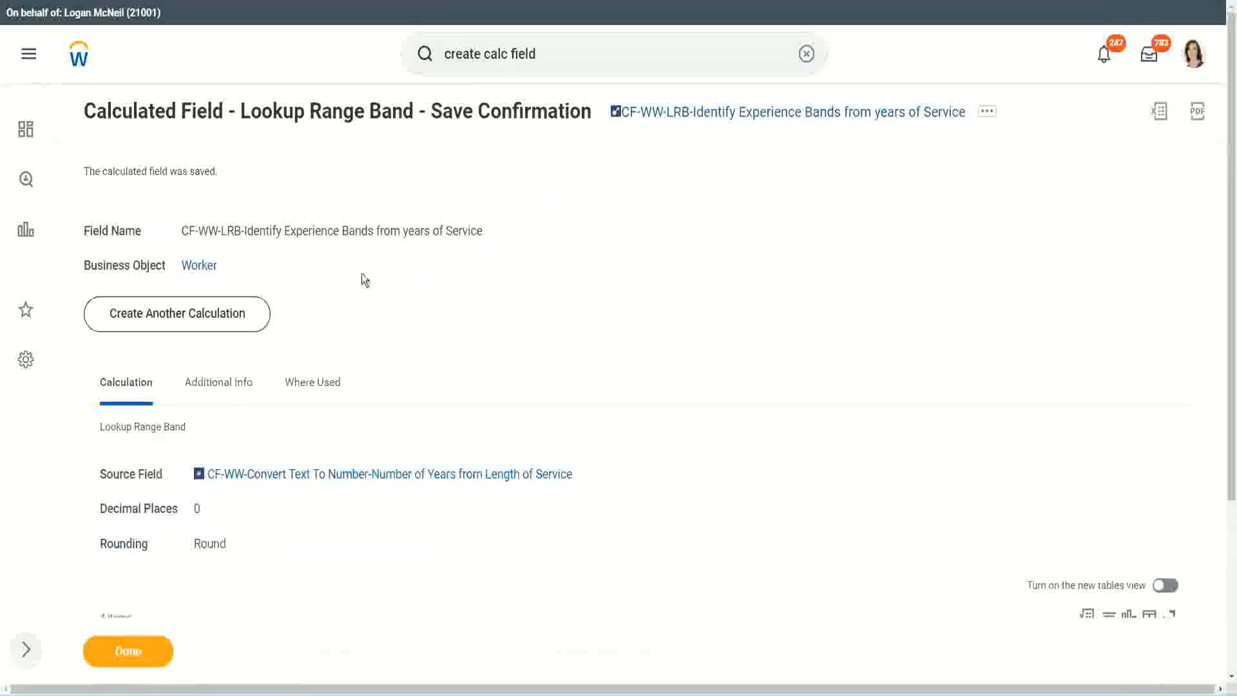
{"action": "right_click", "coordinate": [720, 118]}
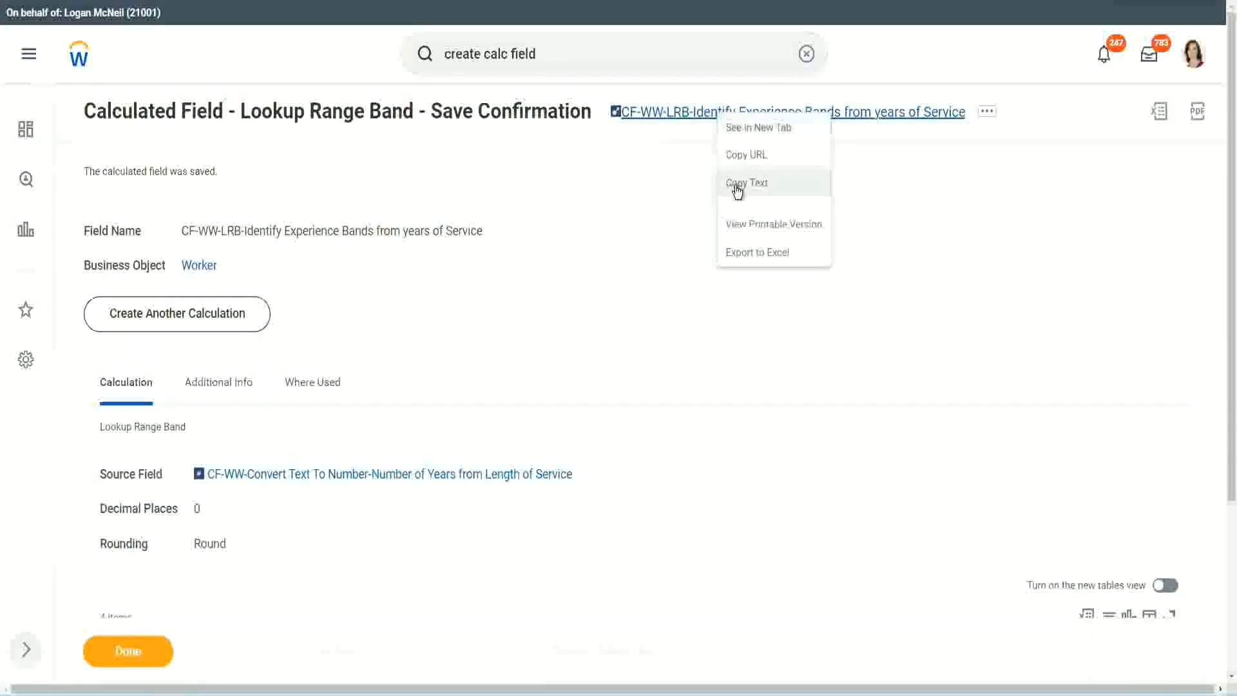
{"action": "left_click", "coordinate": [732, 192]}
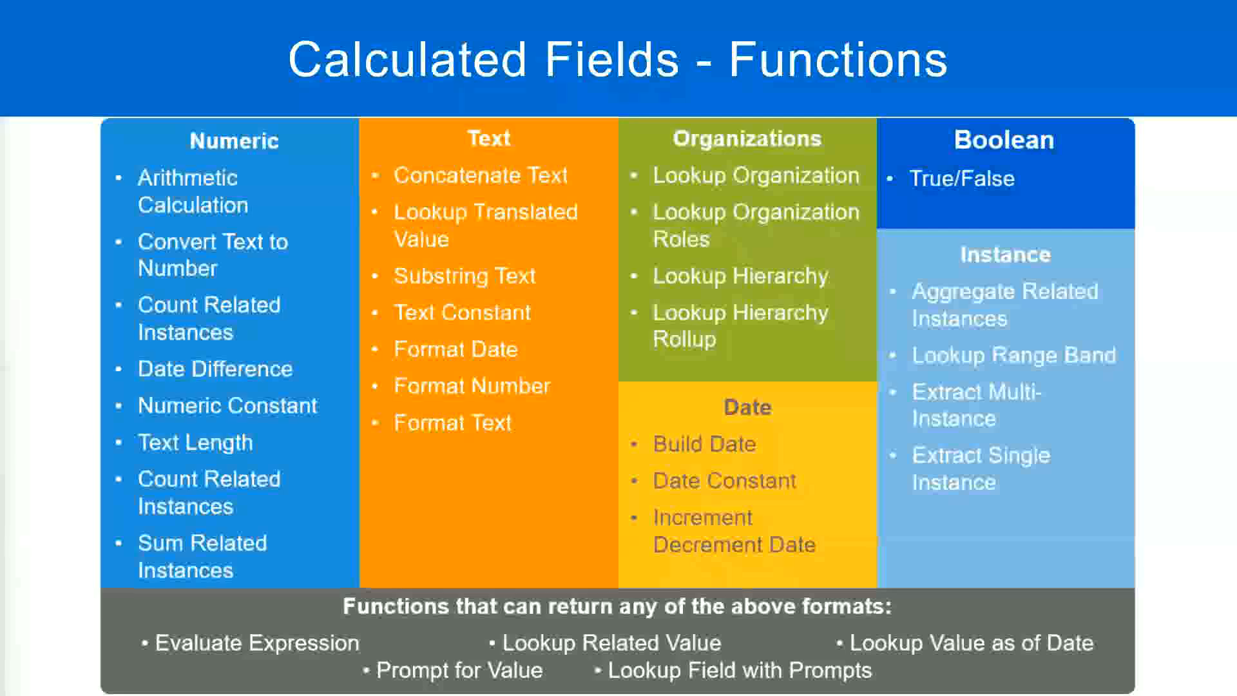
Switch to the Notepad++ notes and enter "10,000 USD" on a new line below the Eval Expression notes.
{"action": "key", "text": "alt+Tab"}
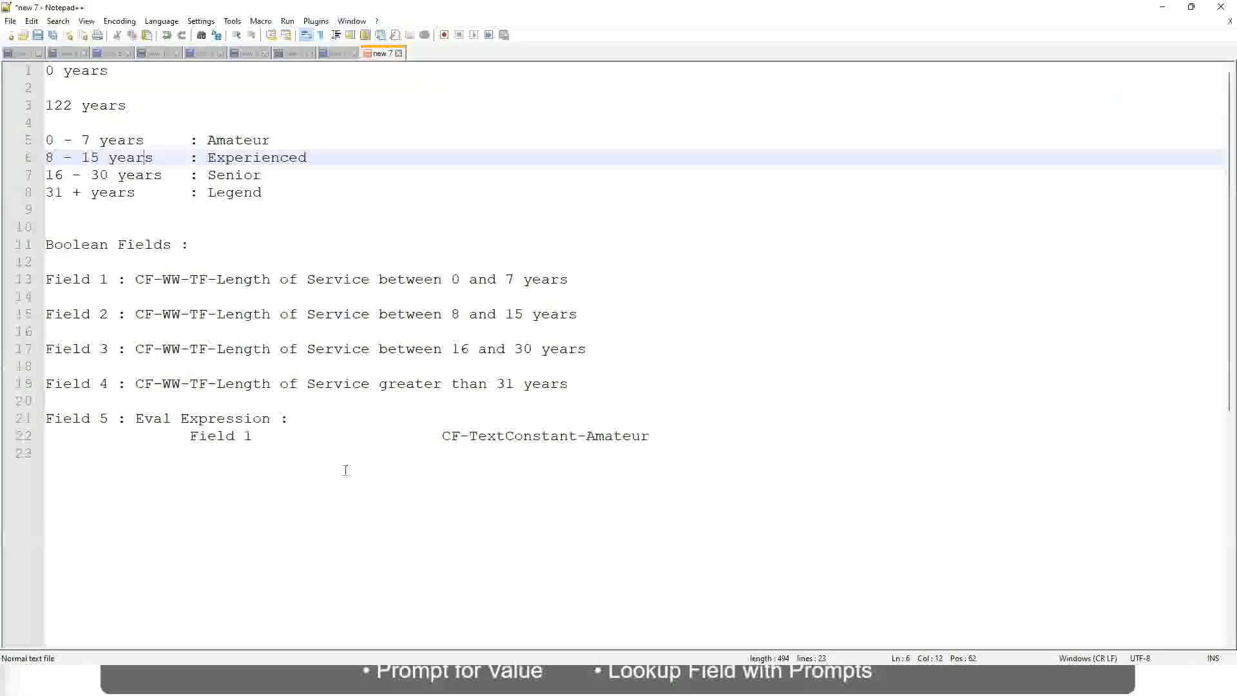
{"action": "left_click", "coordinate": [345, 470]}
{"action": "key", "text": "Return"}
{"action": "key", "text": "Return"}
{"action": "key", "text": "Return"}
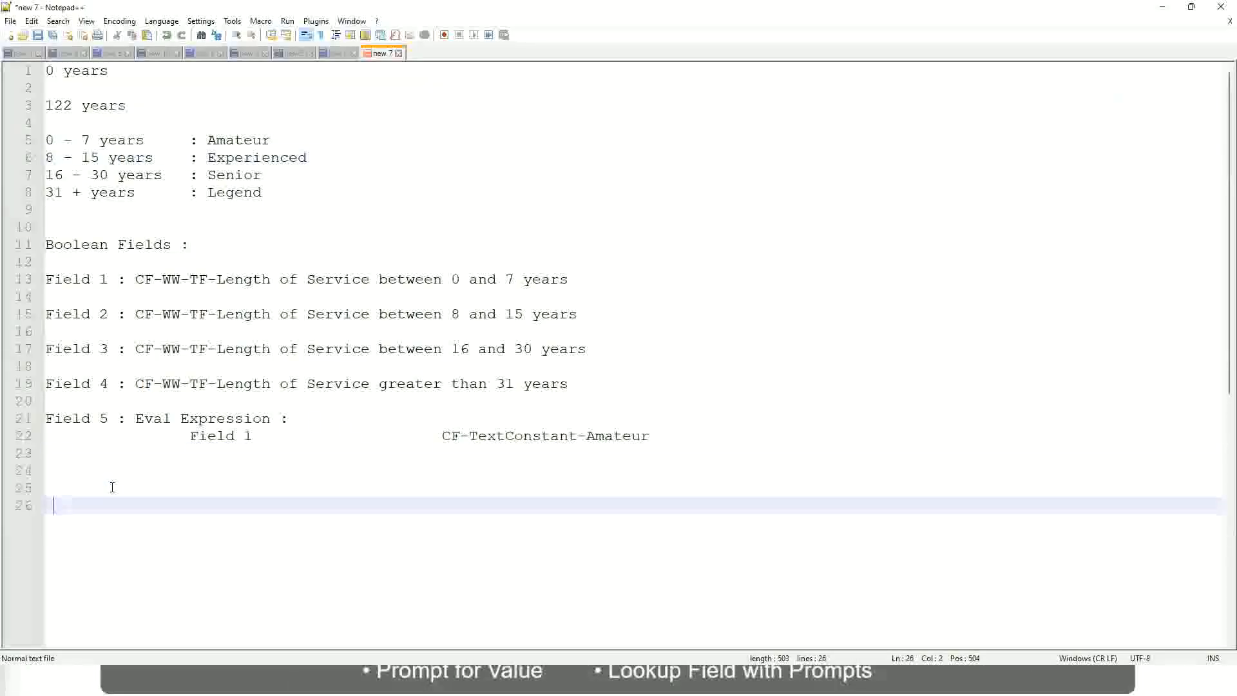
{"action": "key", "text": "Home"}
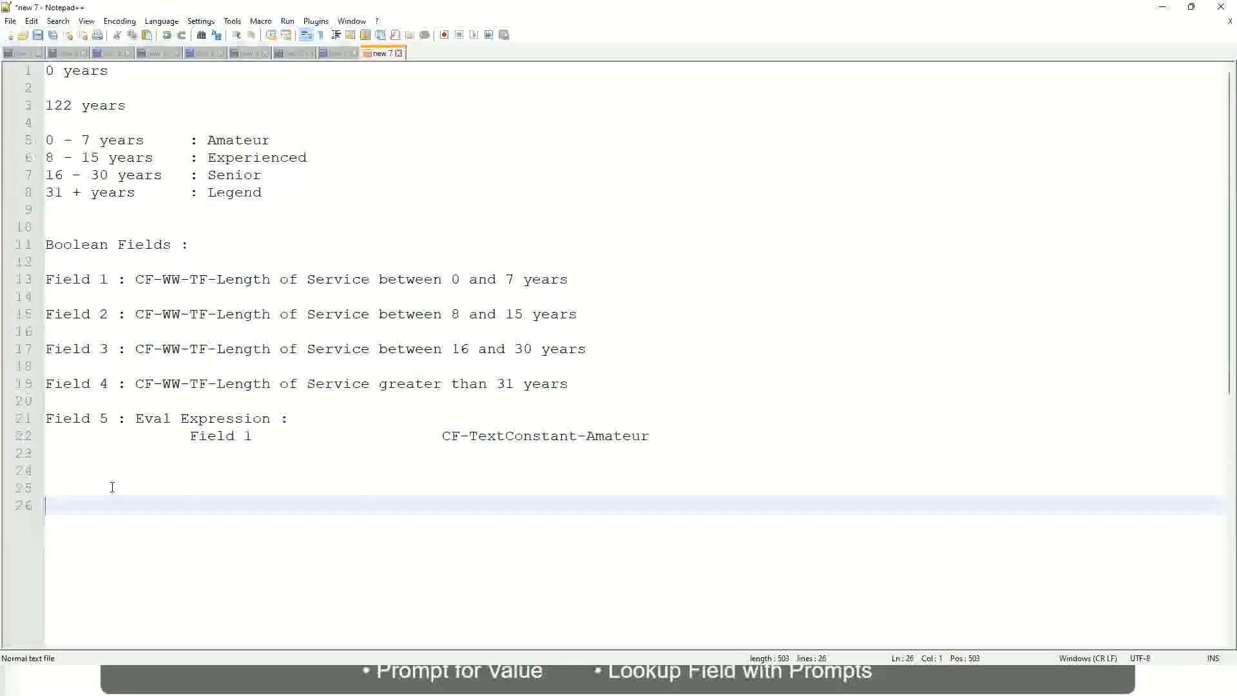
{"action": "type", "text": "10,000 USD"}
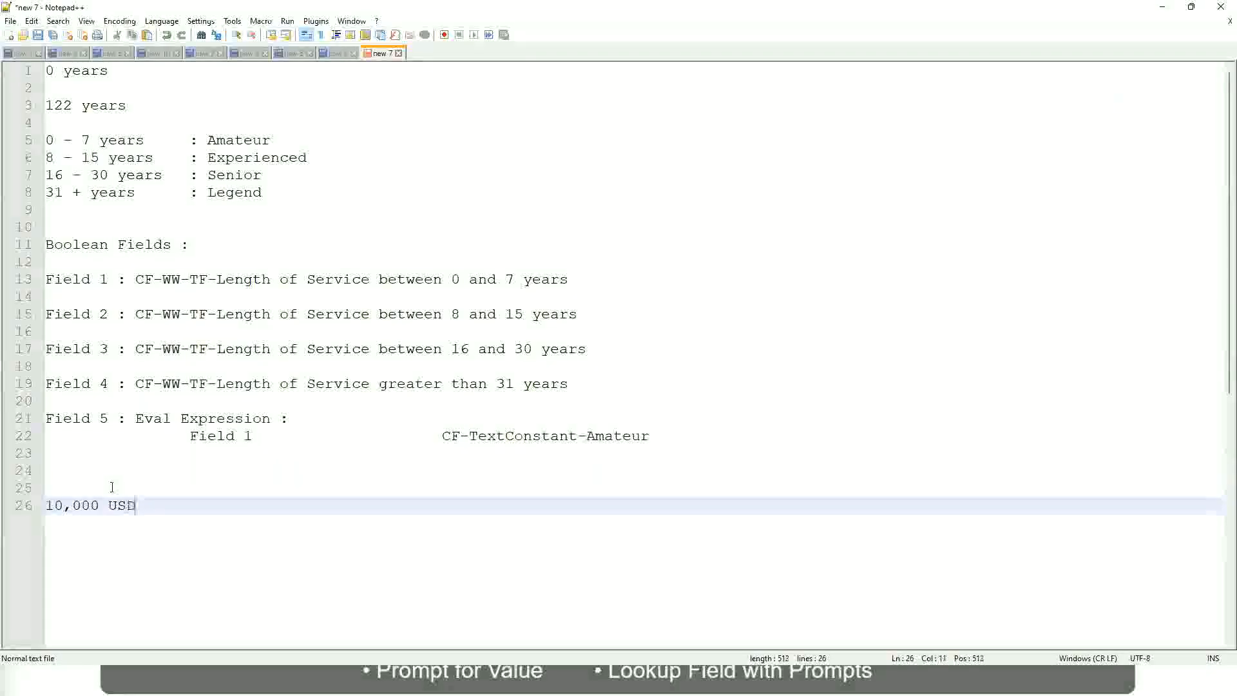
Add "1,000,000 USD" as the upper limit on the same line as 10,000 USD, spaced well apart from it.
{"action": "key", "text": "Tab"}
{"action": "key", "text": "Tab"}
{"action": "key", "text": "Tab"}
{"action": "key", "text": "Tab"}
{"action": "key", "text": "Tab"}
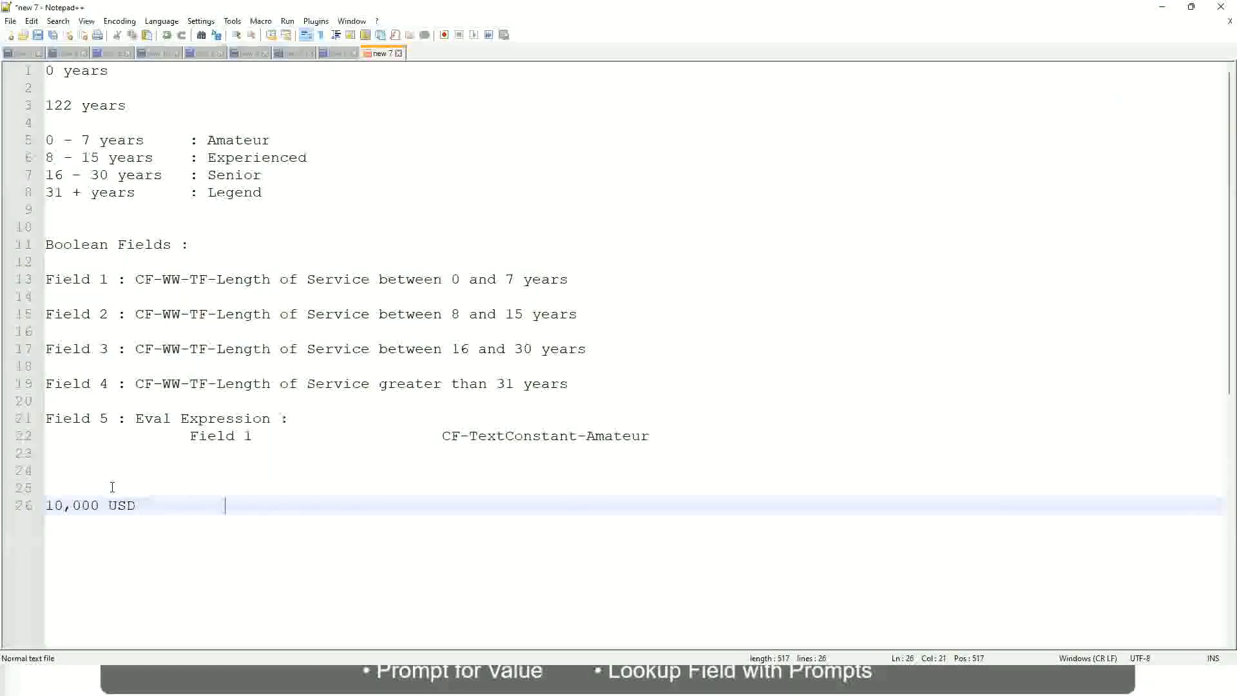
{"action": "key", "text": "Tab"}
{"action": "key", "text": "Tab"}
{"action": "type", "text": "1,000,000"}
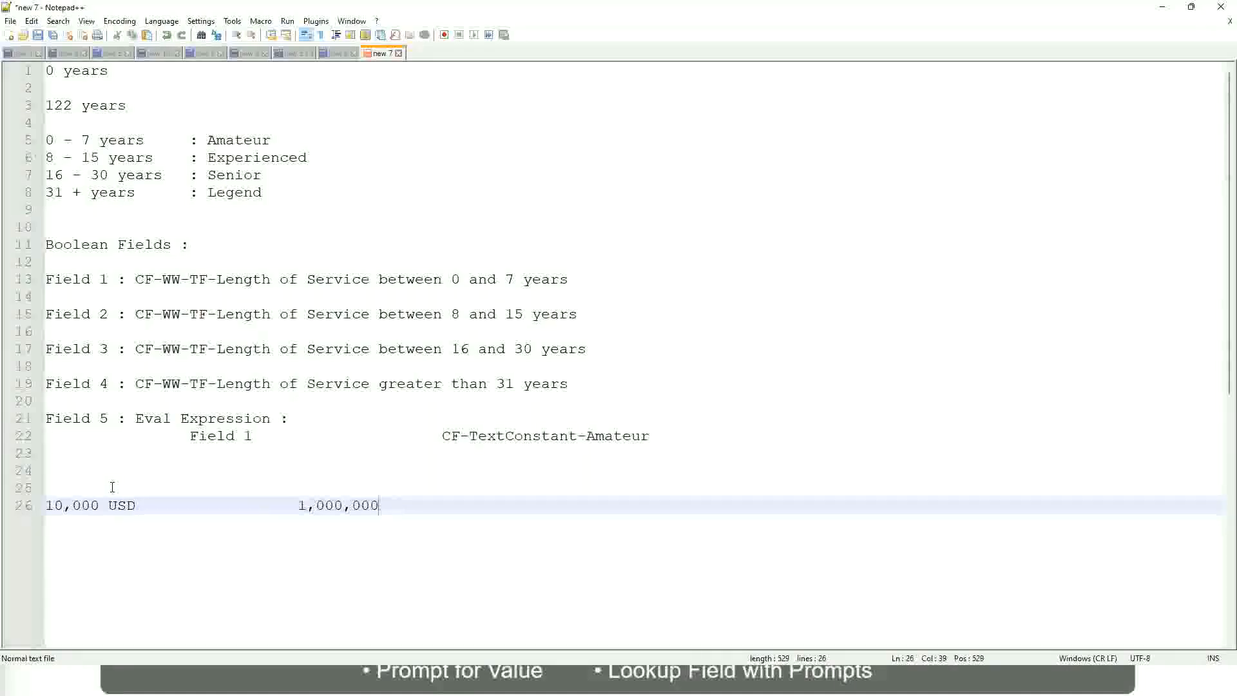
{"action": "key", "text": "Left"}
{"action": "key", "text": "Left"}
{"action": "key", "text": "Left"}
{"action": "key", "text": "Left"}
{"action": "key", "text": "Left"}
{"action": "key", "text": "Left"}
{"action": "key", "text": "Left"}
{"action": "key", "text": "Left"}
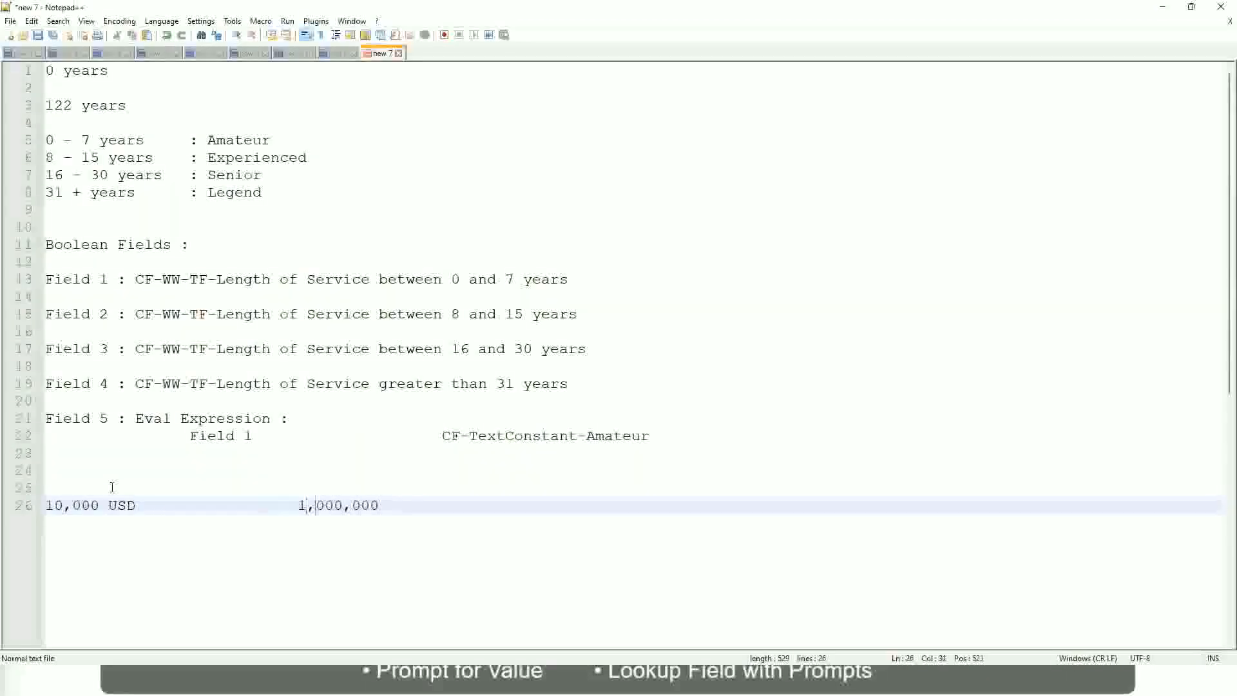
{"action": "key", "text": "Right"}
{"action": "key", "text": "Right"}
{"action": "key", "text": "Right"}
{"action": "key", "text": "Right"}
{"action": "key", "text": "Right"}
{"action": "key", "text": "Right"}
{"action": "key", "text": "Right"}
{"action": "key", "text": "Right"}
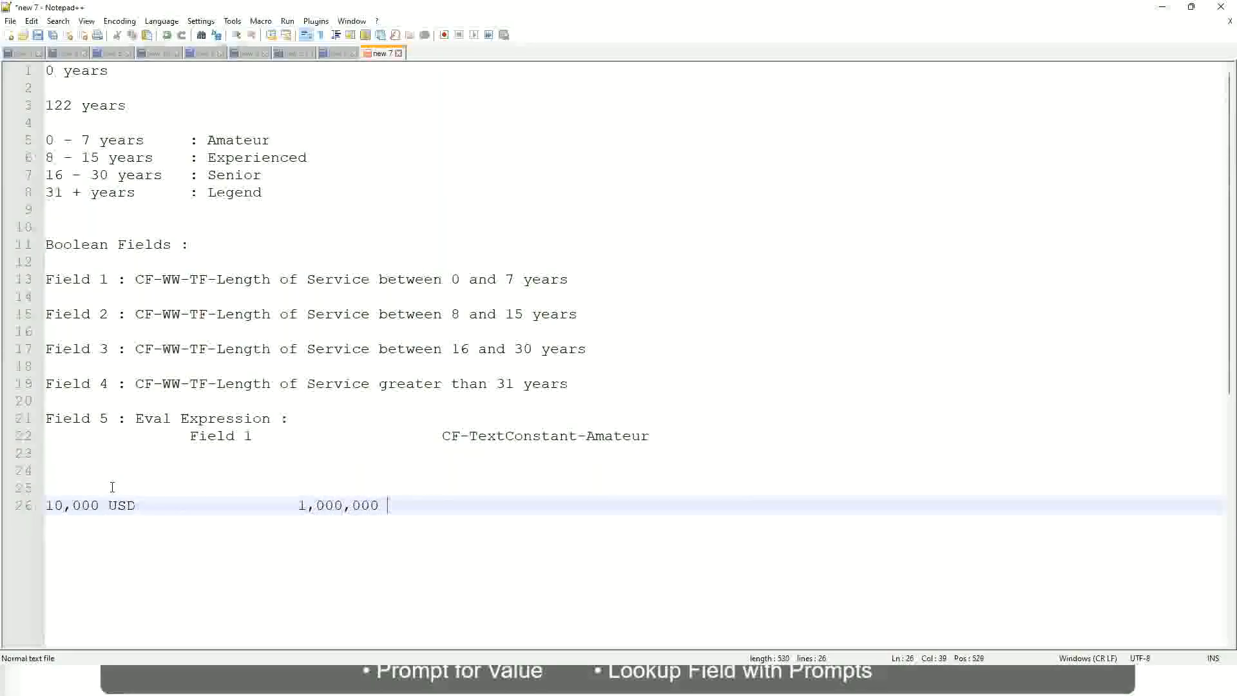
{"action": "type", "text": "USD"}
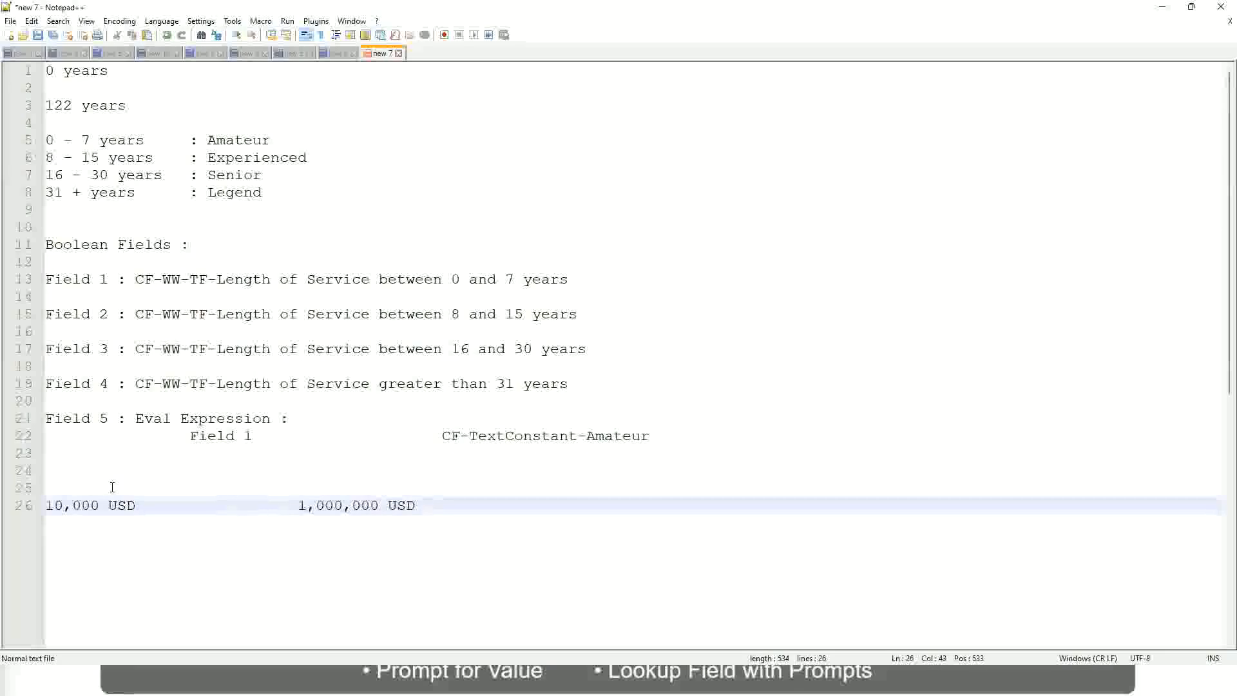
Below the USD limits, leave a blank line and add the band "10 - 50,000 : Low".
{"action": "key", "text": "Return"}
{"action": "key", "text": "Return"}
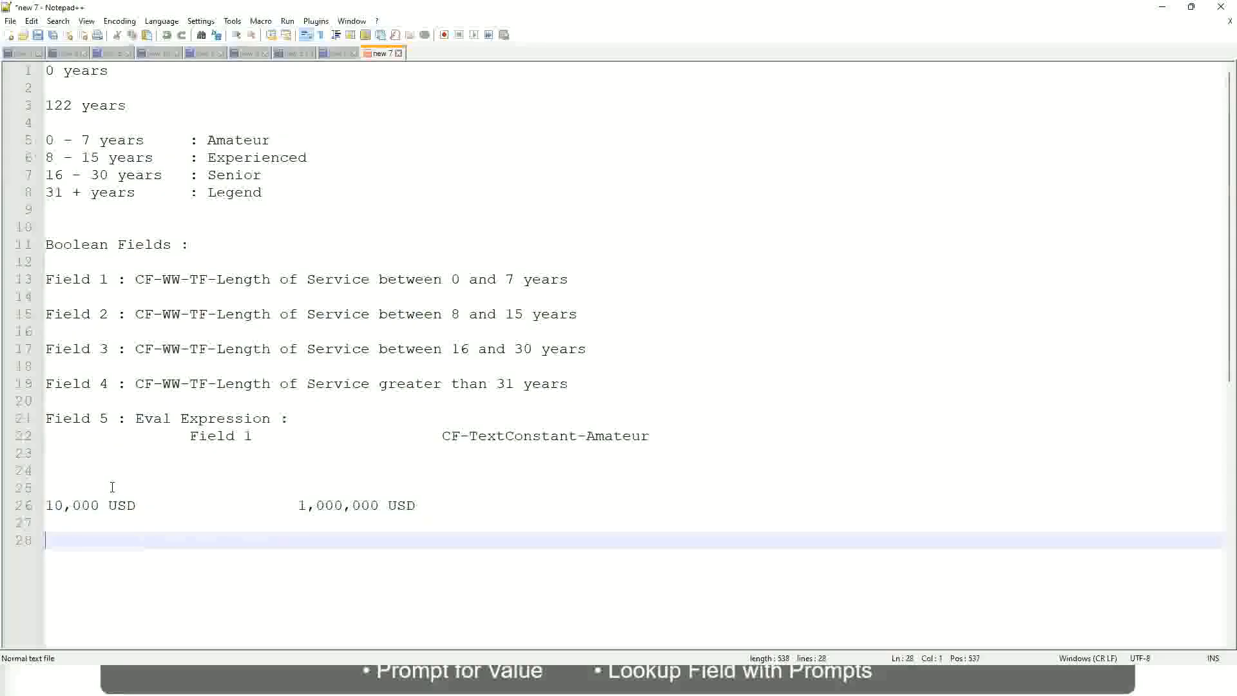
{"action": "type", "text": "10 - 50,000"}
{"action": "key", "text": "Tab"}
{"action": "key", "text": "Tab"}
{"action": "key", "text": "Tab"}
{"action": "key", "text": "Tab"}
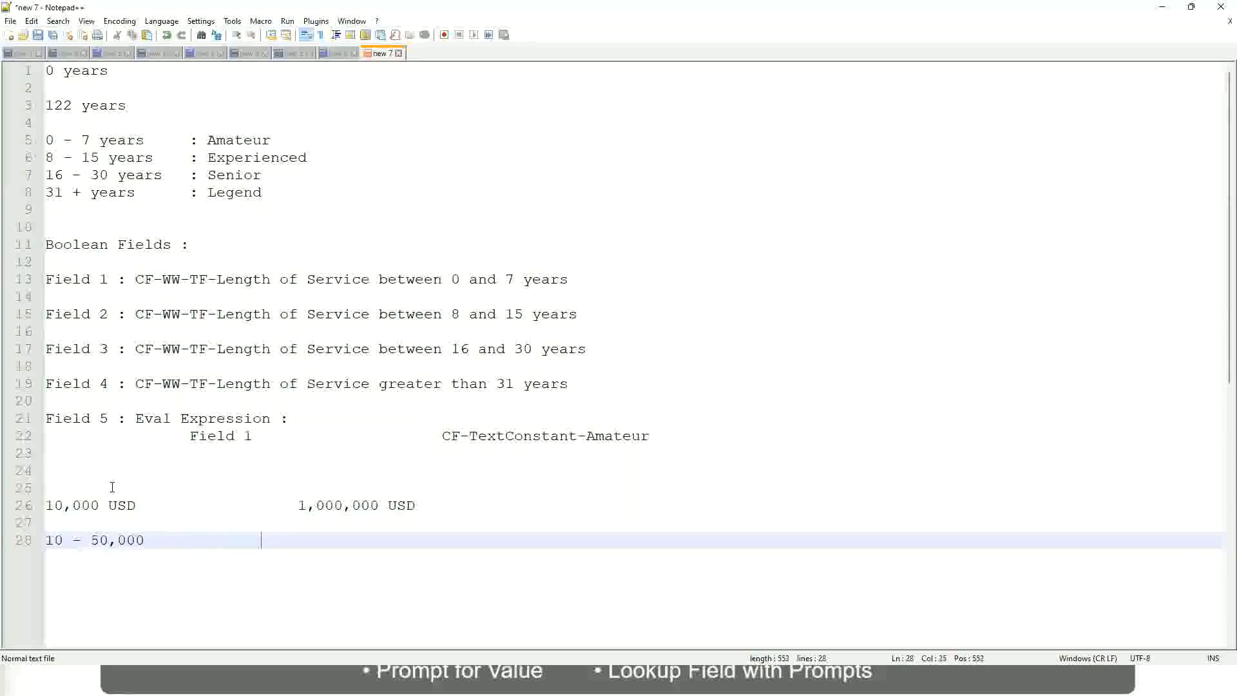
{"action": "type", "text": ": Low"}
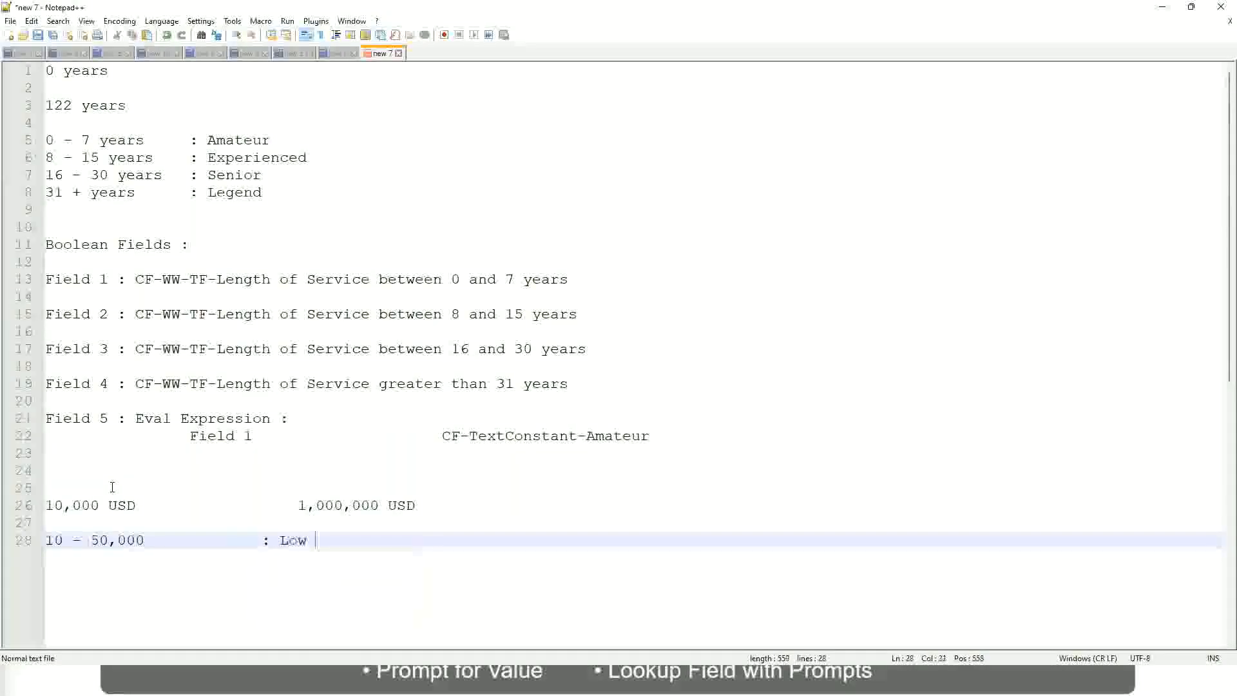
Add the band "50,001 - 150,000 : Medium" directly under the Low band, with its label aligned.
{"action": "key", "text": "Return"}
{"action": "key", "text": "Return"}
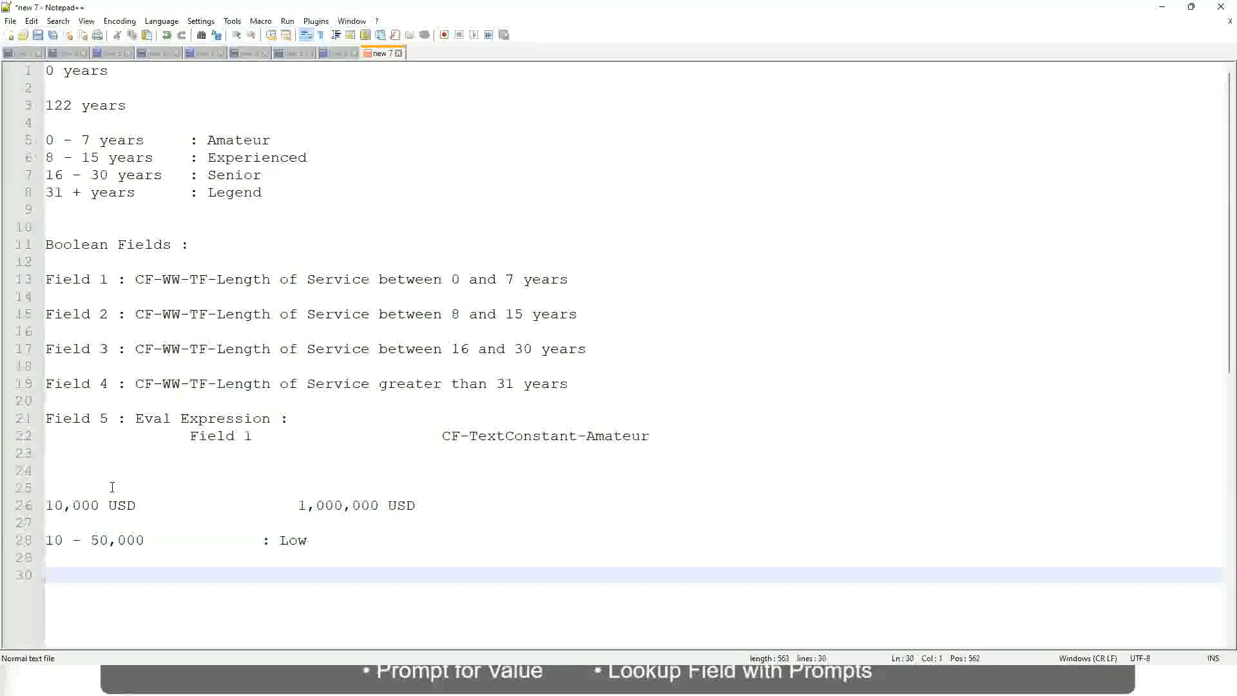
{"action": "key", "text": "Up"}
{"action": "type", "text": "5"}
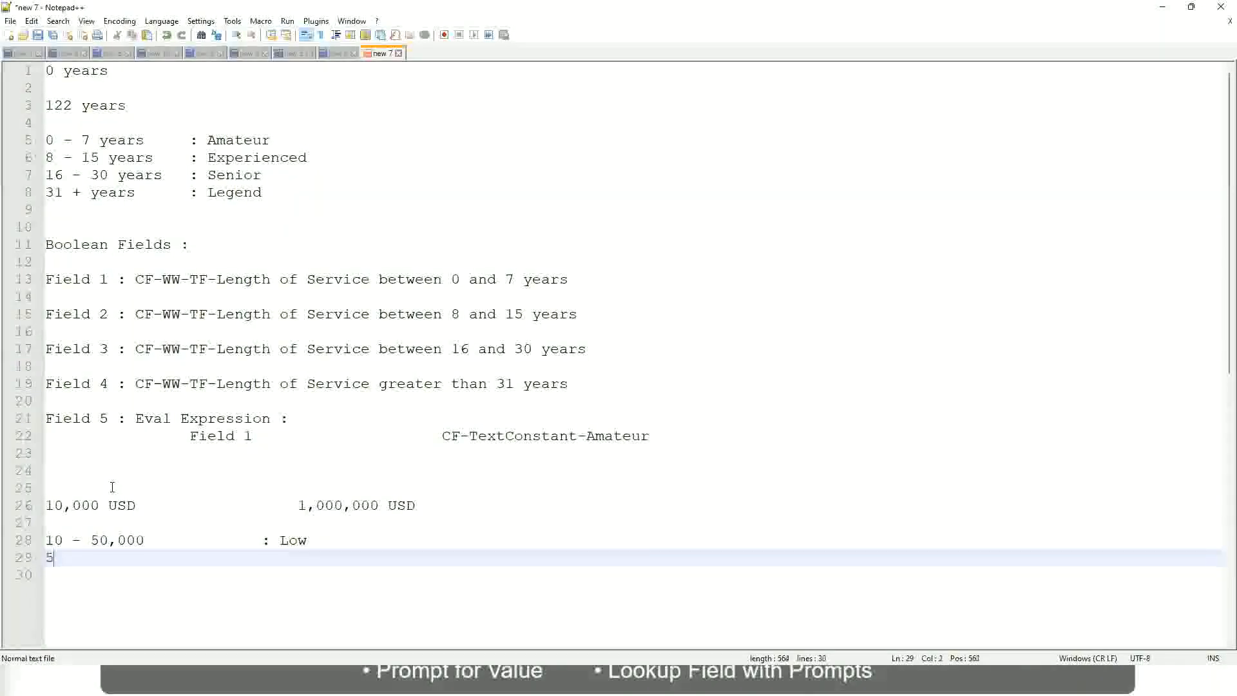
{"action": "type", "text": "0,001 - 150"}
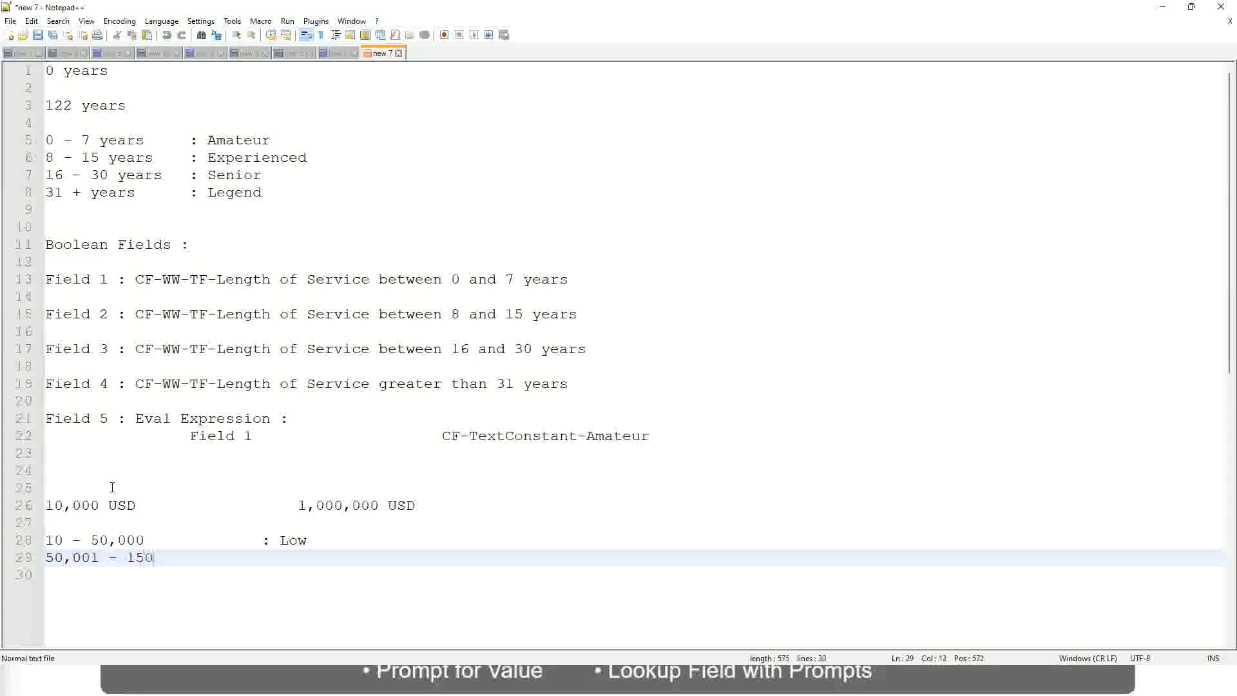
{"action": "type", "text": ",000"}
{"action": "key", "text": "Tab"}
{"action": "key", "text": "Tab"}
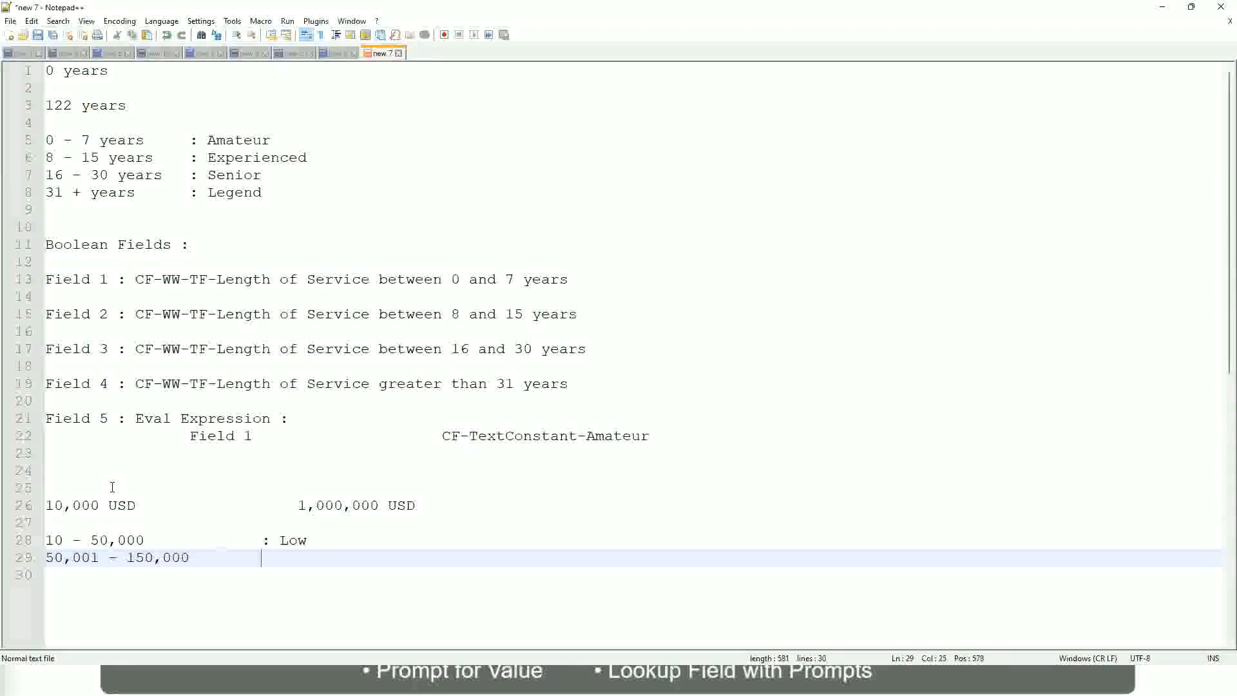
{"action": "type", "text": ": Medium"}
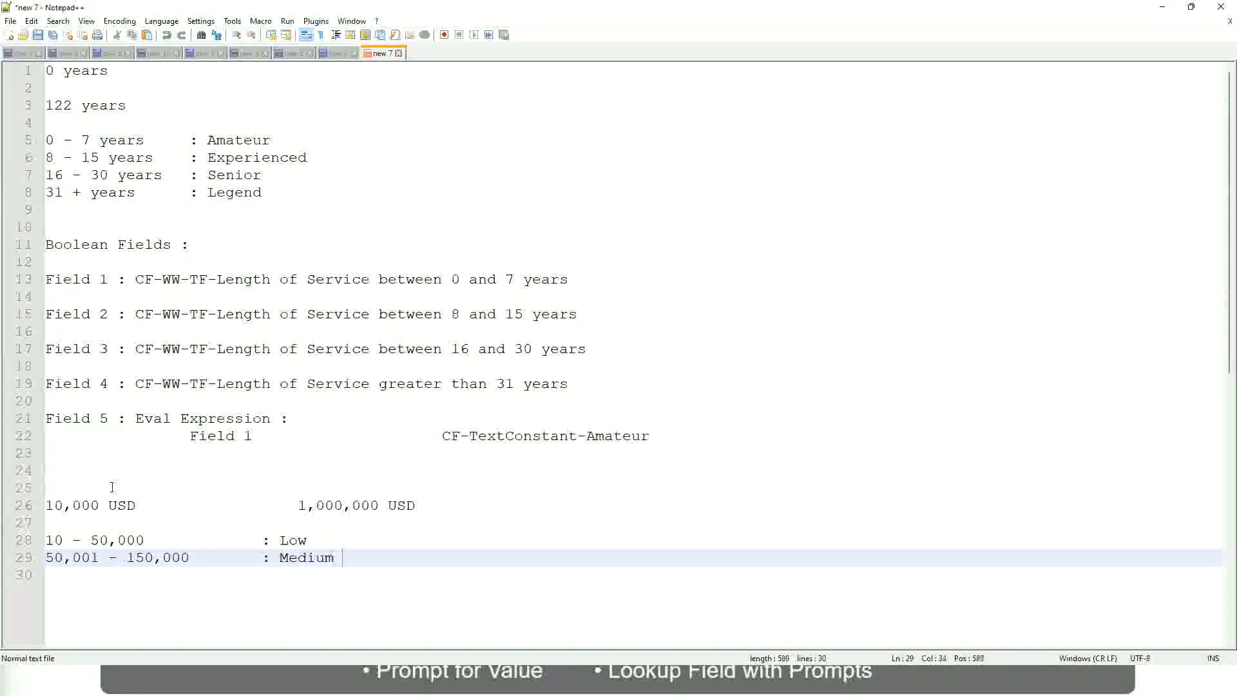
Add the band "> 150,000 : High" under the Medium band, with its label aligned.
{"action": "key", "text": "Return"}
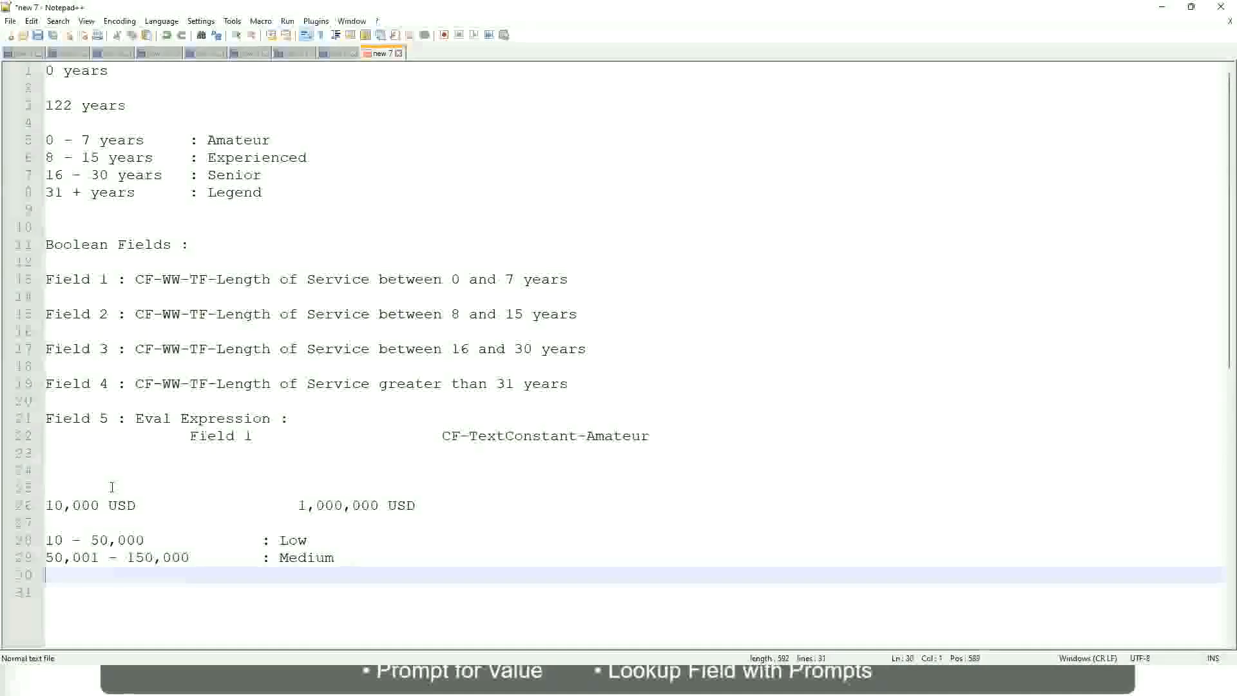
{"action": "type", "text": "> 1"}
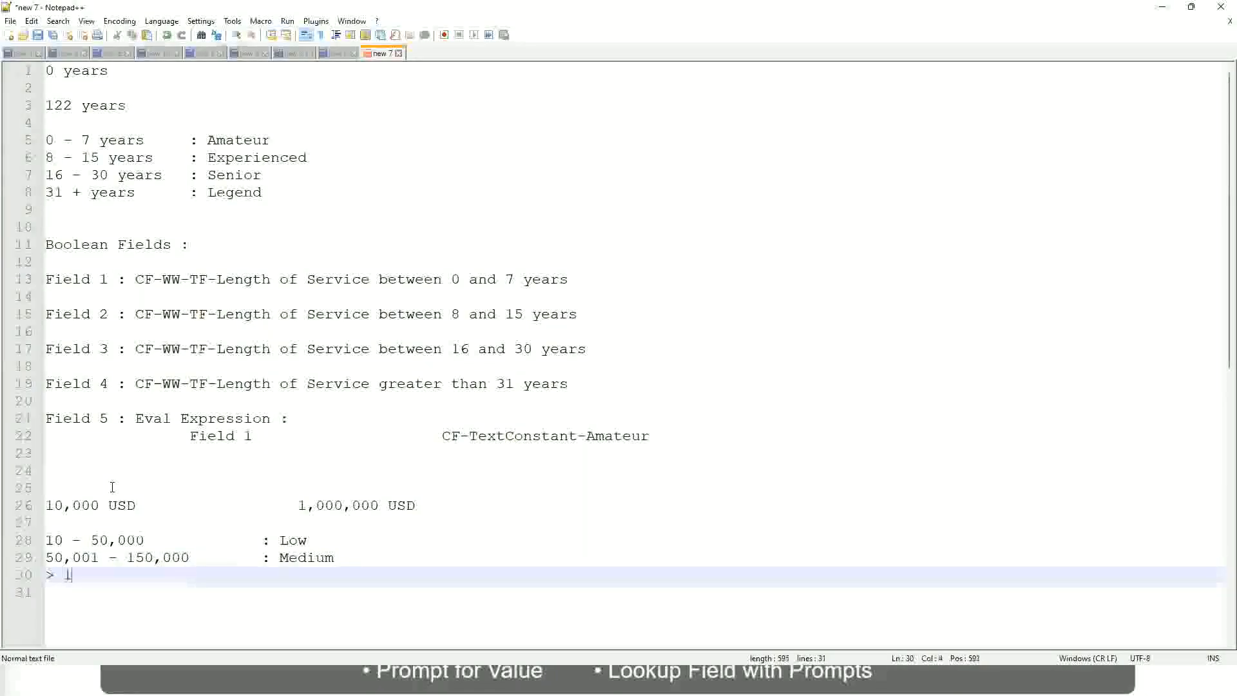
{"action": "type", "text": "50,000"}
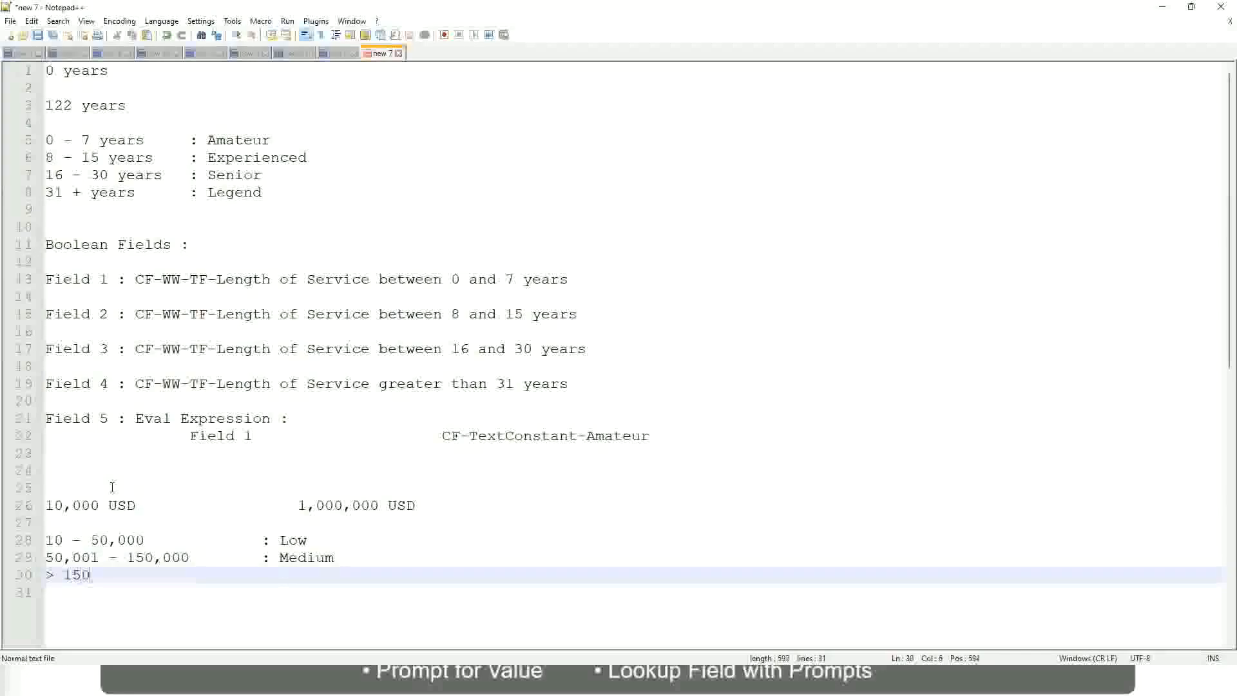
{"action": "key", "text": "Tab"}
{"action": "key", "text": "Tab"}
{"action": "key", "text": "Tab"}
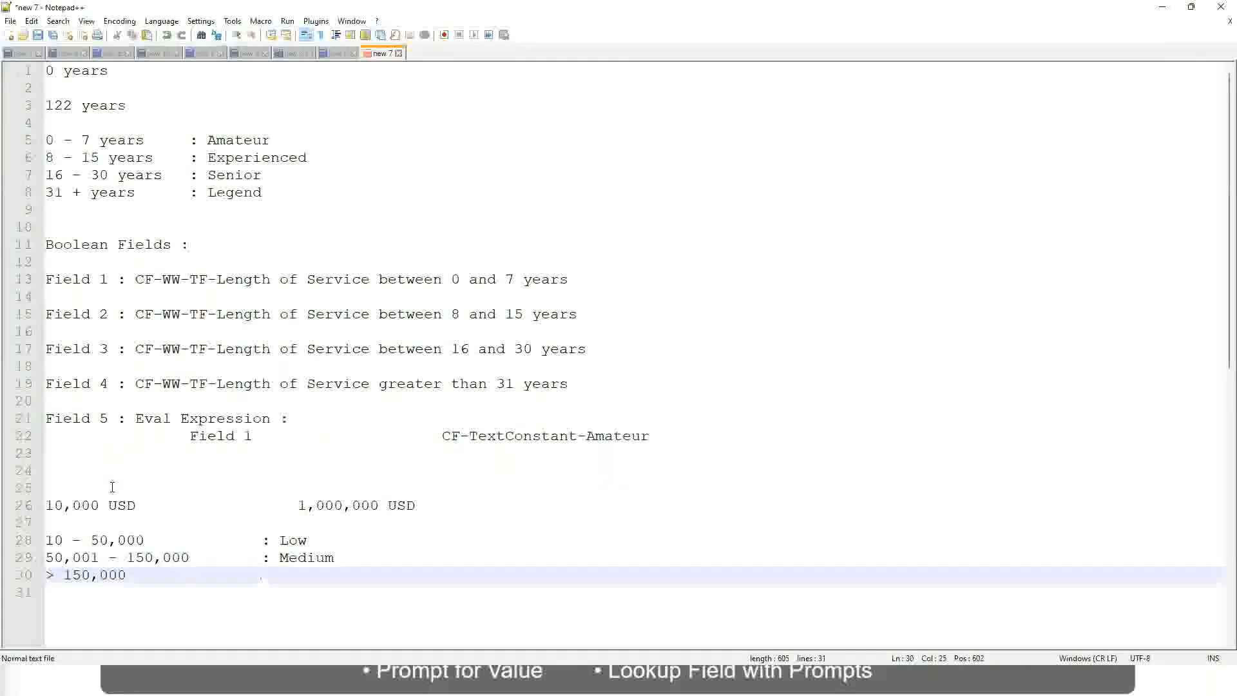
{"action": "type", "text": ": High"}
Review the lower and upper USD limits and the Low, Medium and High band labels in the notes.
{"action": "left_click", "coordinate": [39, 505]}
{"action": "left_click", "coordinate": [39, 505]}
{"action": "left_click", "coordinate": [54, 505]}
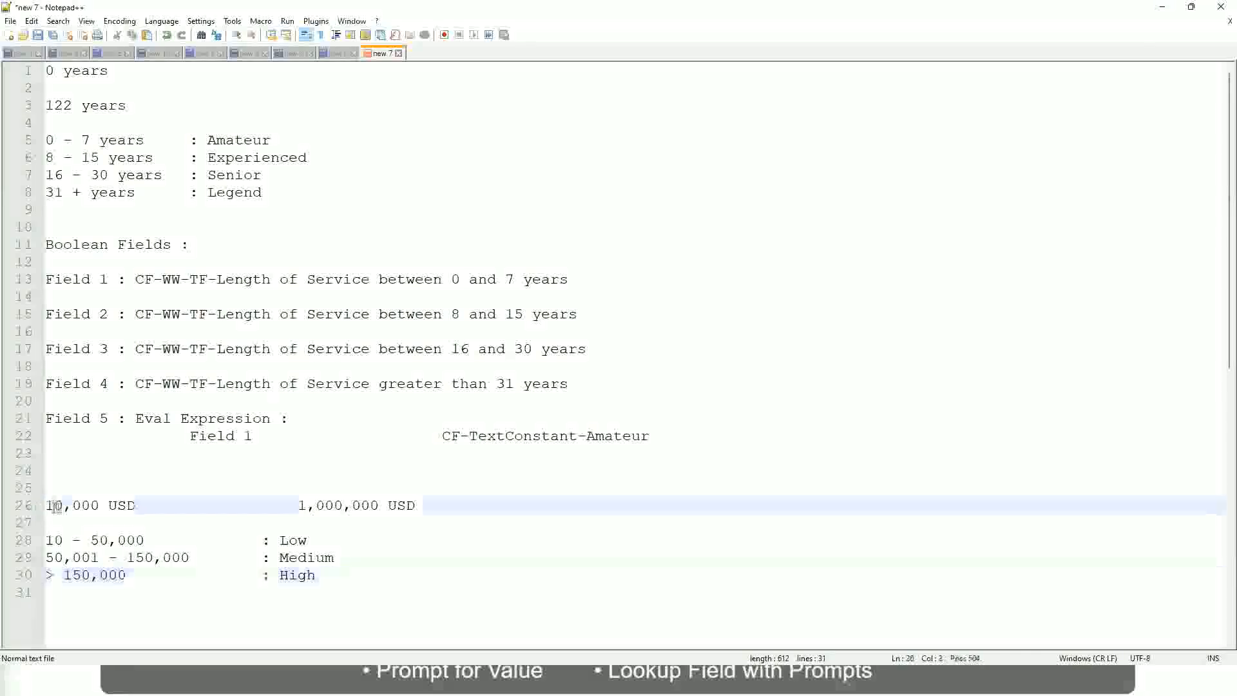
{"action": "double_click", "coordinate": [369, 506]}
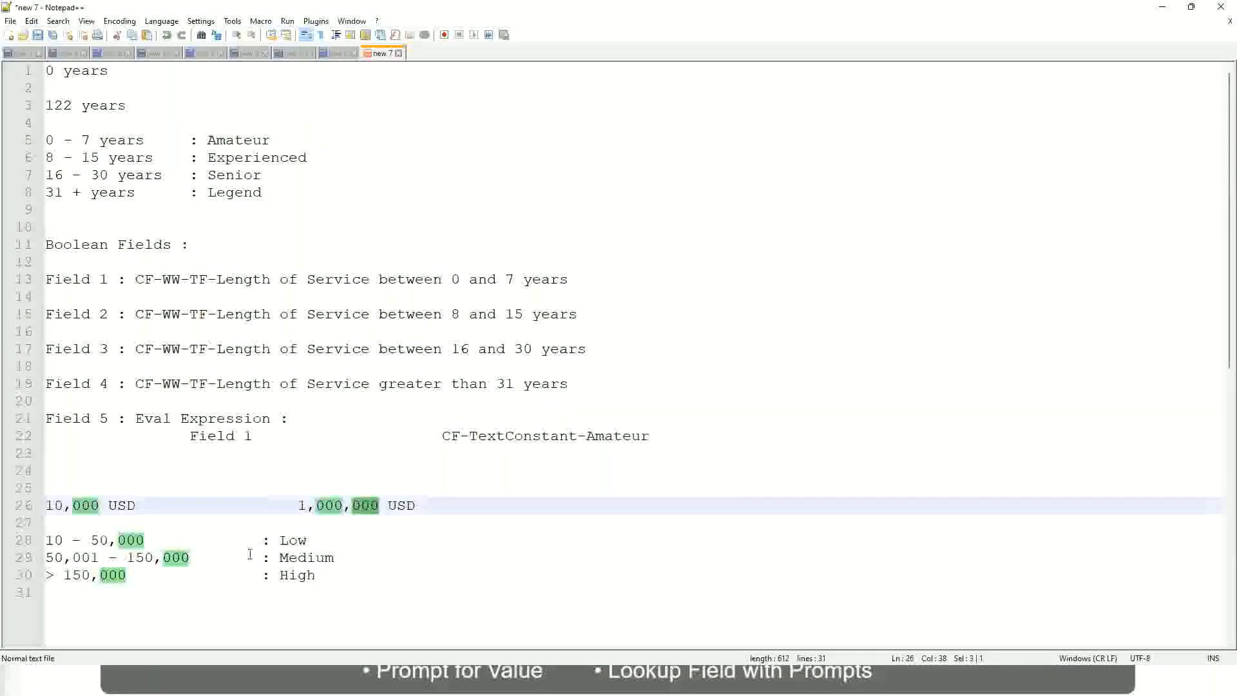
{"action": "left_click", "coordinate": [219, 557]}
{"action": "left_click", "coordinate": [40, 506]}
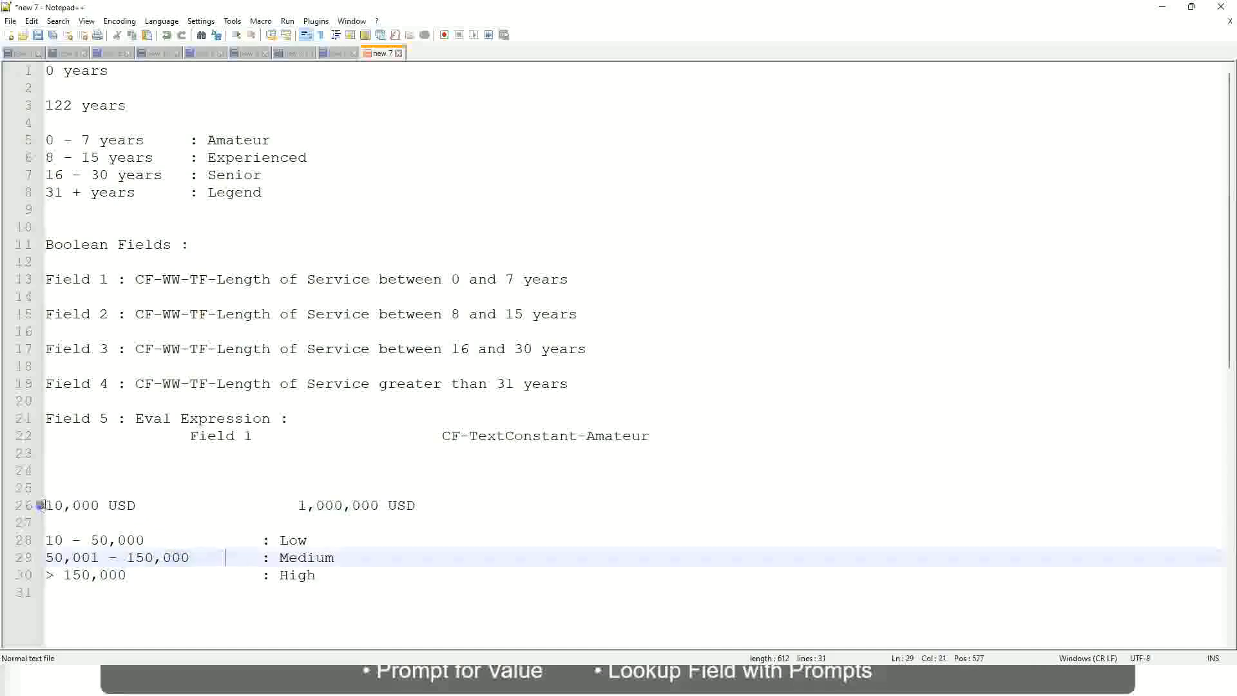
{"action": "left_click", "coordinate": [381, 506]}
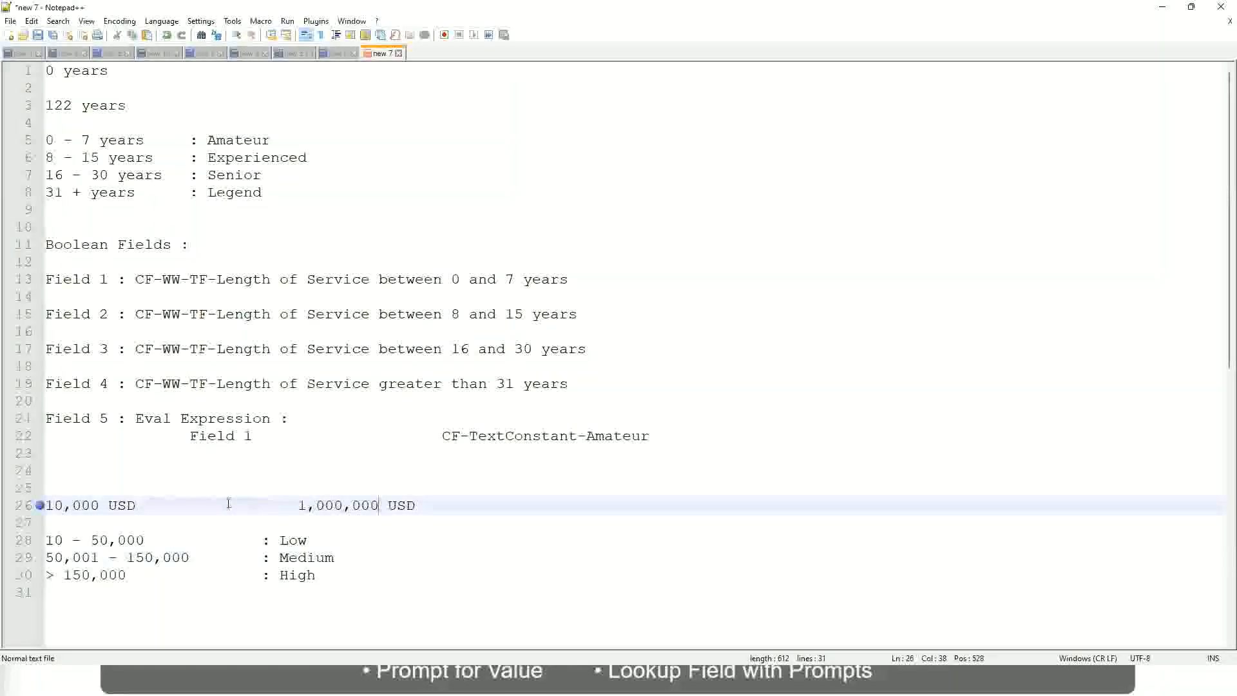
{"action": "left_click", "coordinate": [304, 543]}
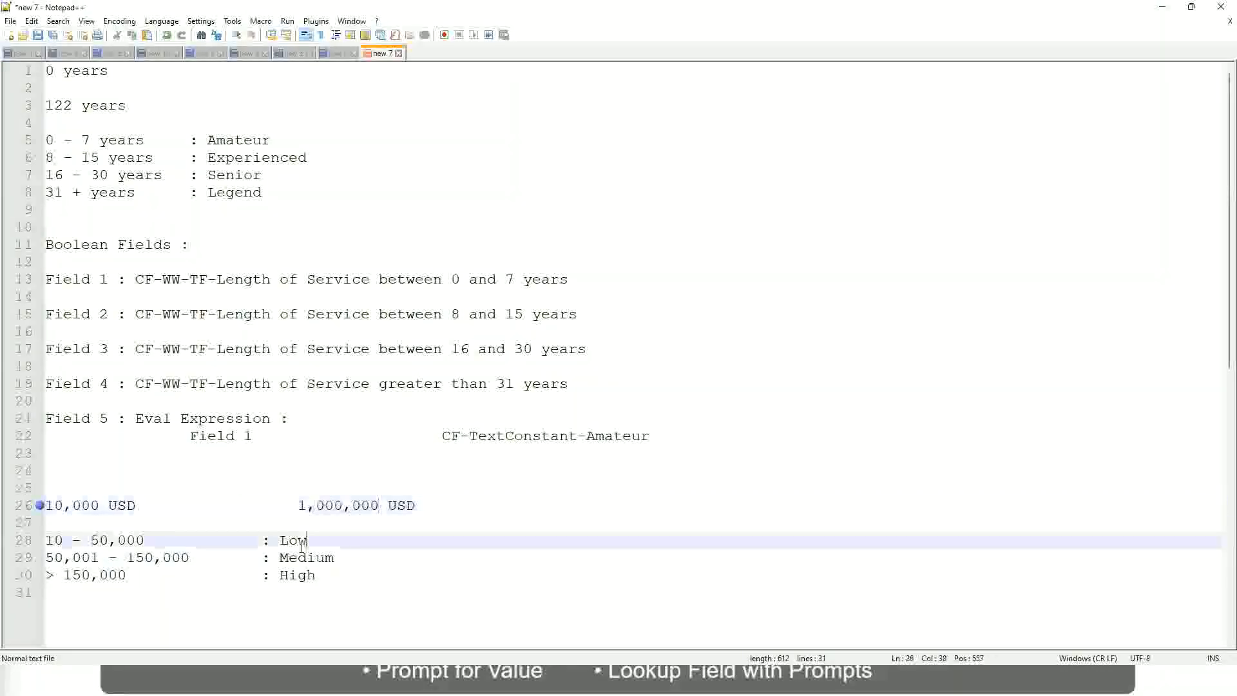
{"action": "left_click", "coordinate": [301, 546]}
{"action": "left_click", "coordinate": [298, 561]}
{"action": "left_click", "coordinate": [298, 578]}
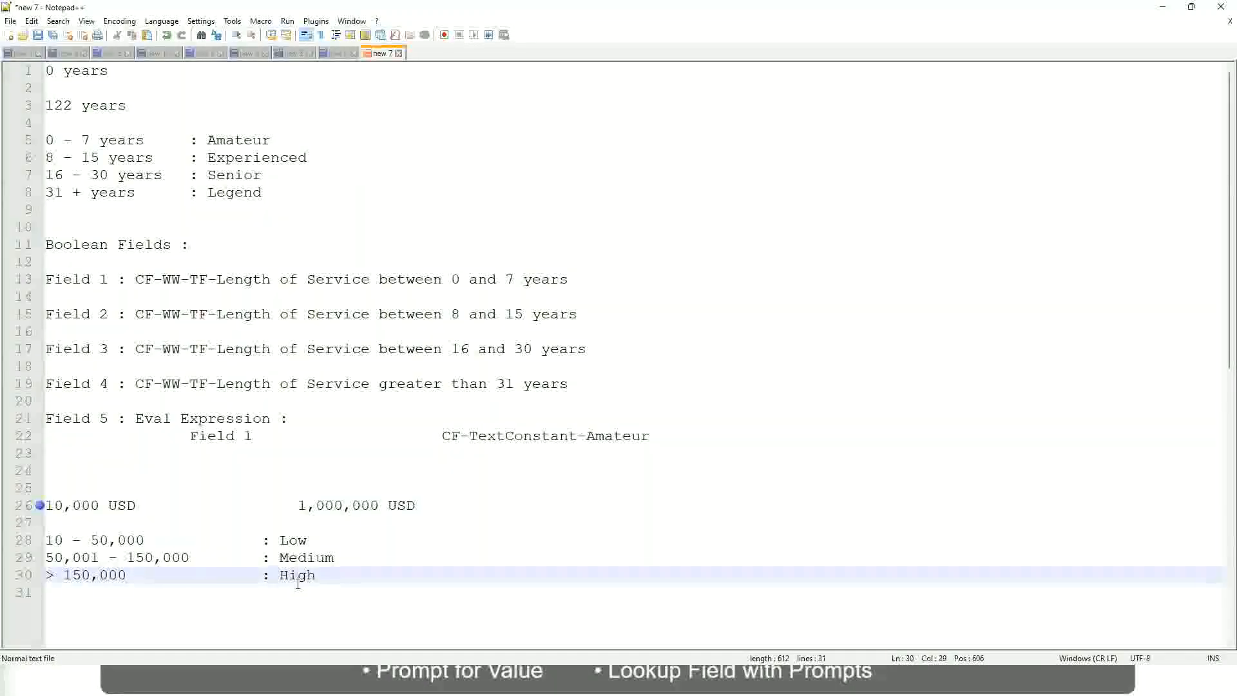
{"action": "left_click", "coordinate": [154, 525]}
{"action": "left_click", "coordinate": [303, 589]}
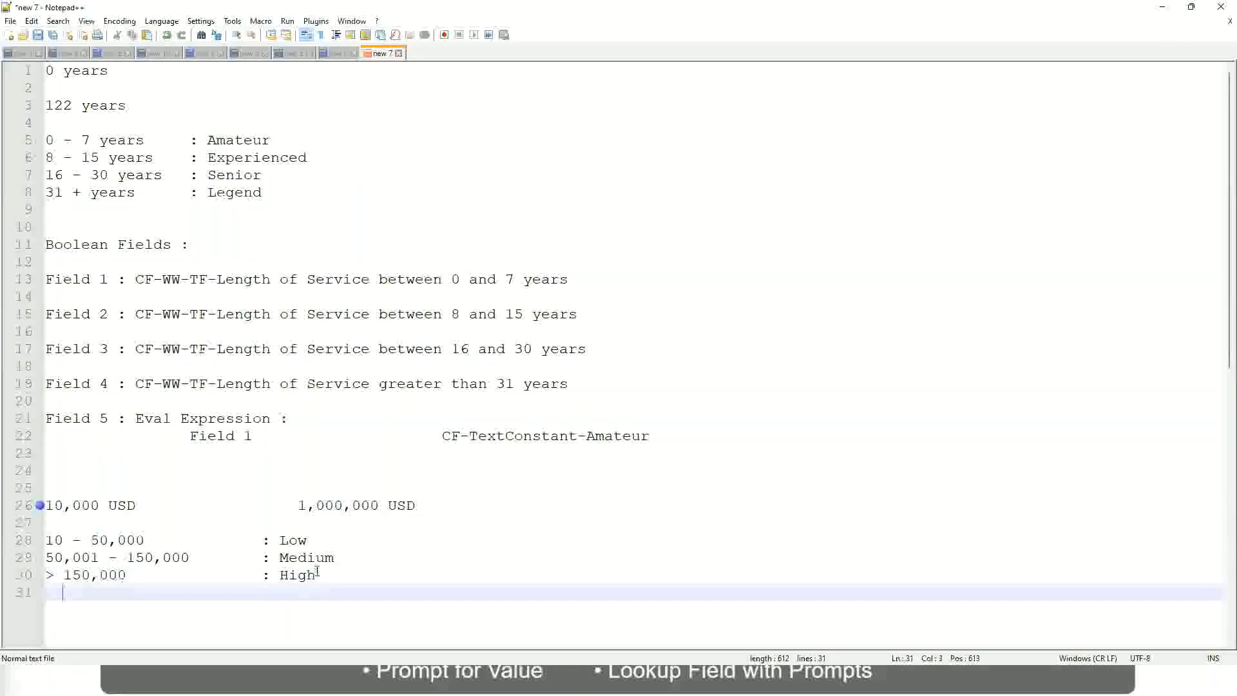
{"action": "left_click", "coordinate": [316, 575]}
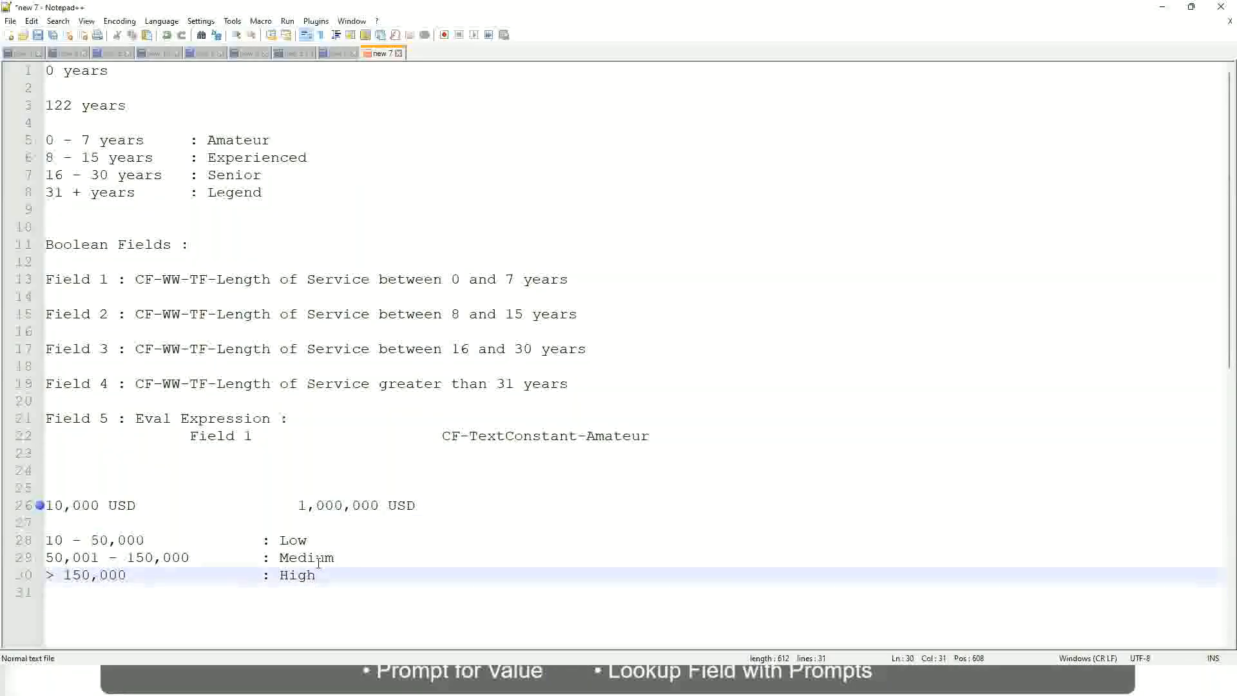